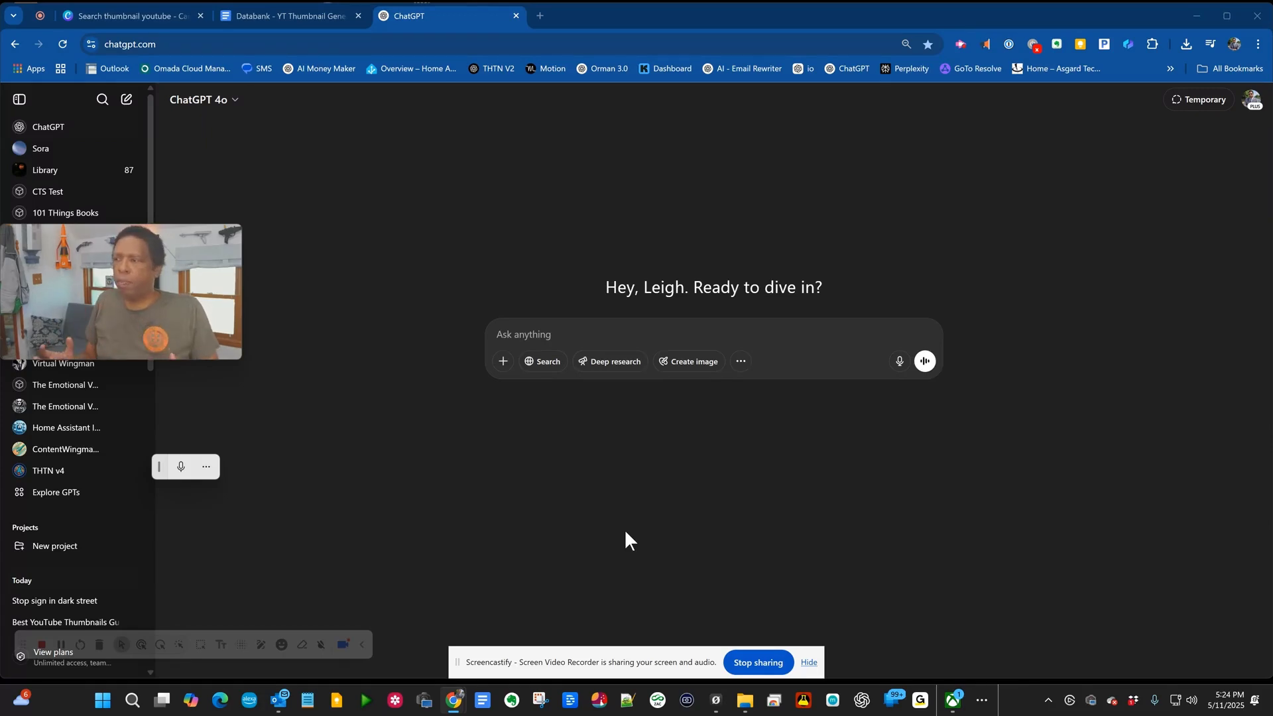
Set up a blank ChatGPT 4o chat beside the YouTube thumbnail search and databank tabs
{"action": "left_click", "coordinate": [809, 663]}
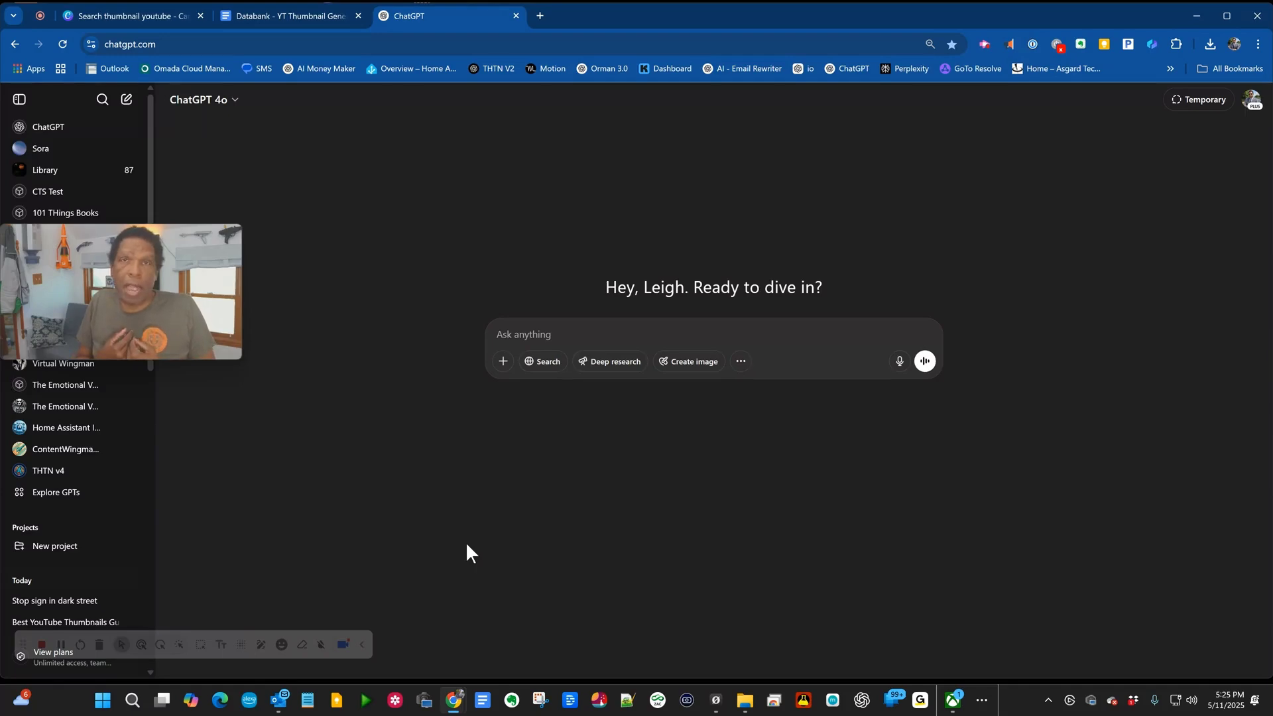
Open the Profitable Trading Strategy template in the Canva editor and inspect the woman's photo options
{"action": "key", "text": "ctrl+1"}
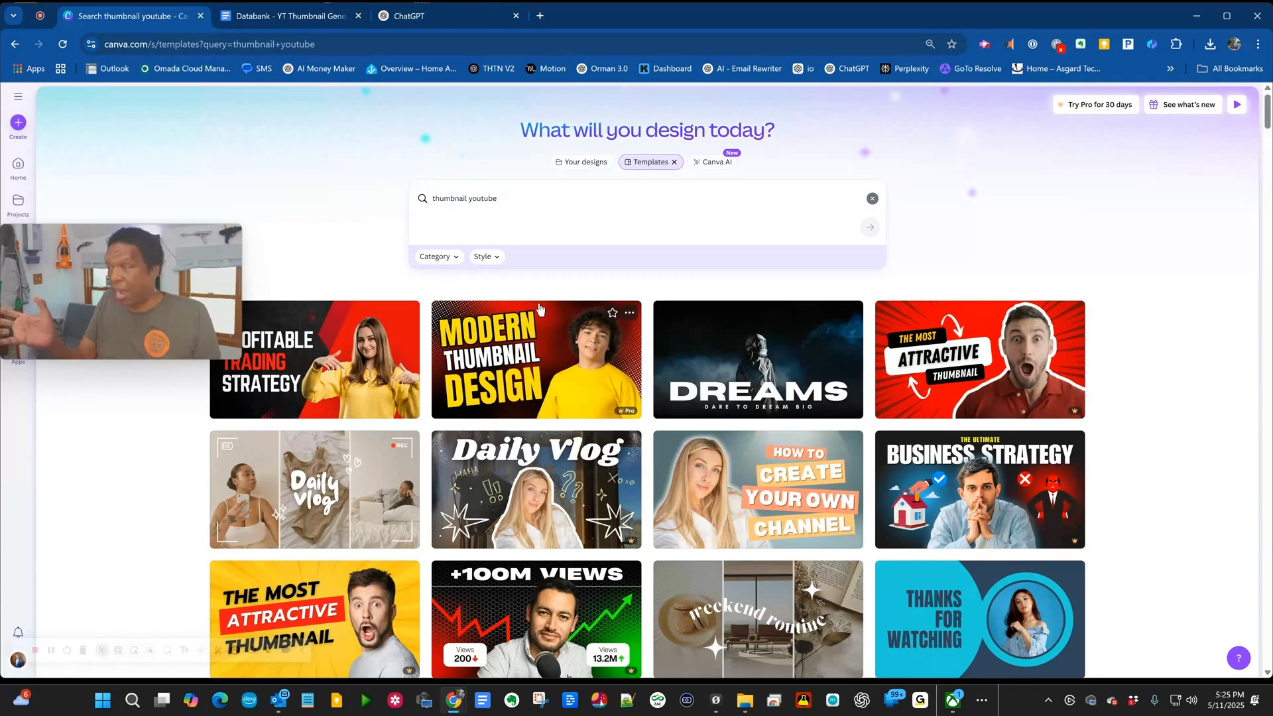
{"action": "left_click", "coordinate": [342, 360]}
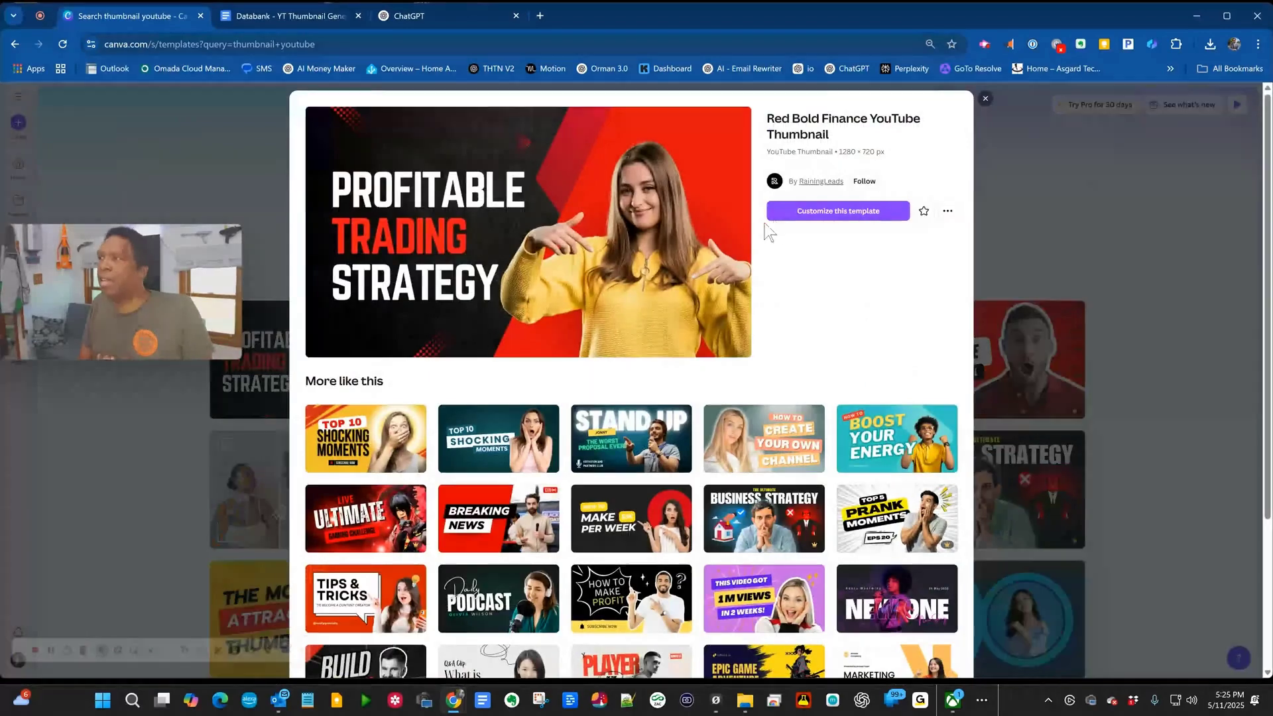
{"action": "left_click", "coordinate": [794, 211]}
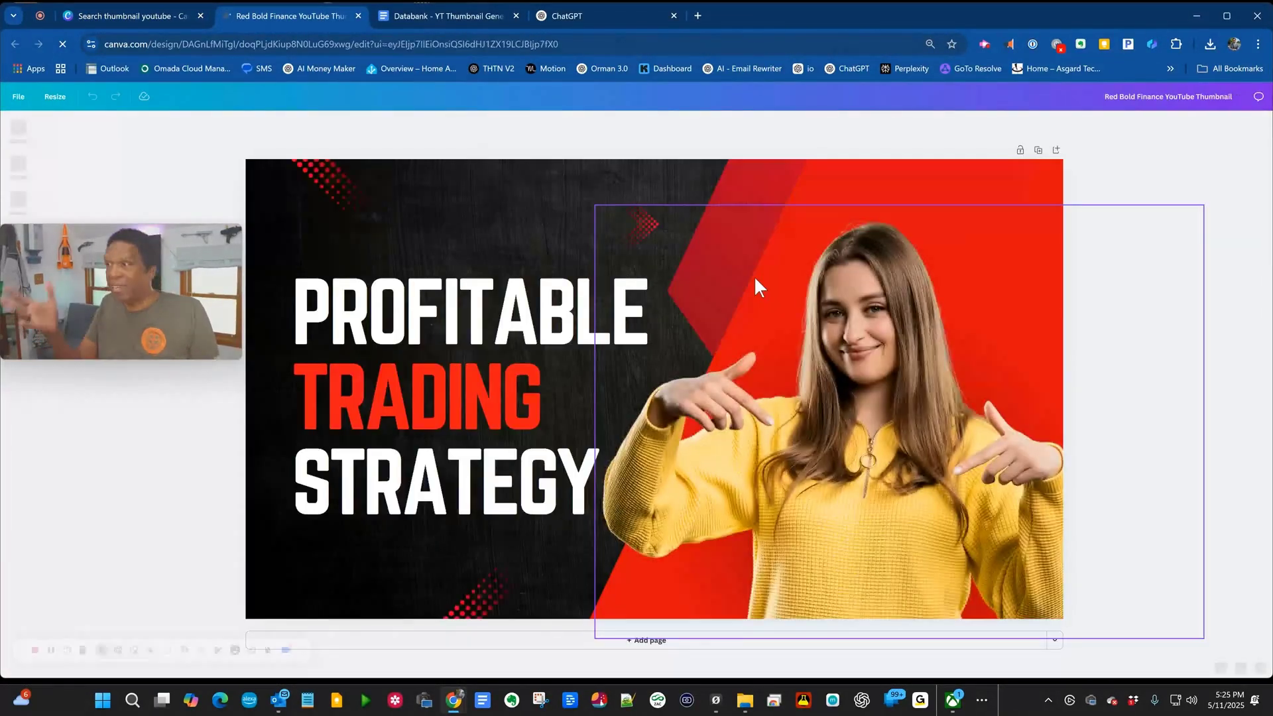
{"action": "left_click", "coordinate": [870, 370]}
{"action": "right_click", "coordinate": [870, 366]}
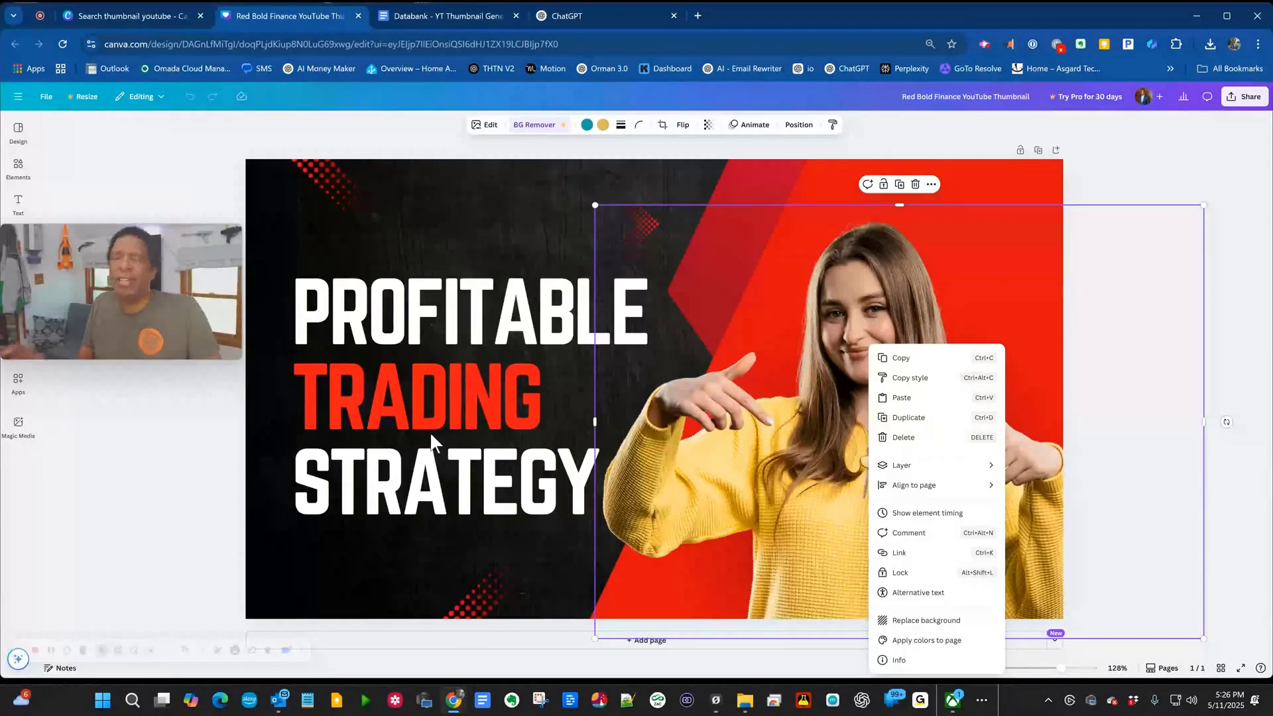
{"action": "left_click", "coordinate": [178, 462]}
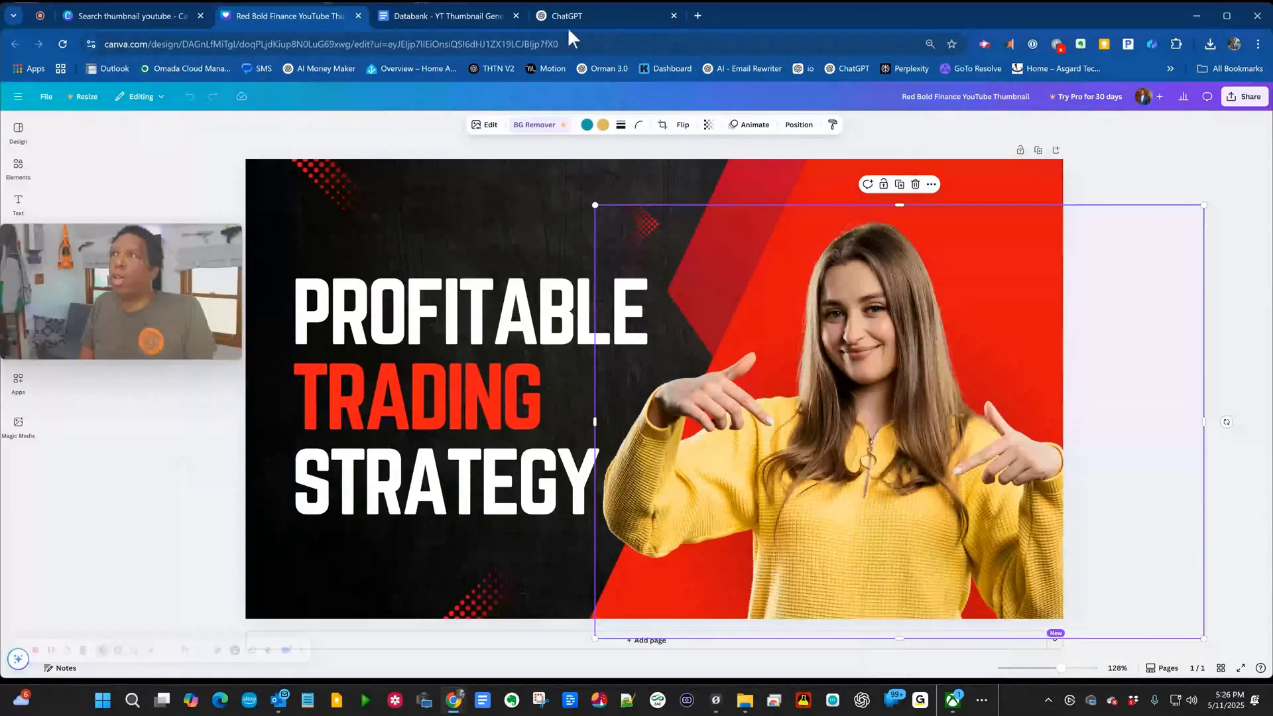
In a new ChatGPT chat, request an image for a product called purple shampoo
{"action": "left_click", "coordinate": [587, 16]}
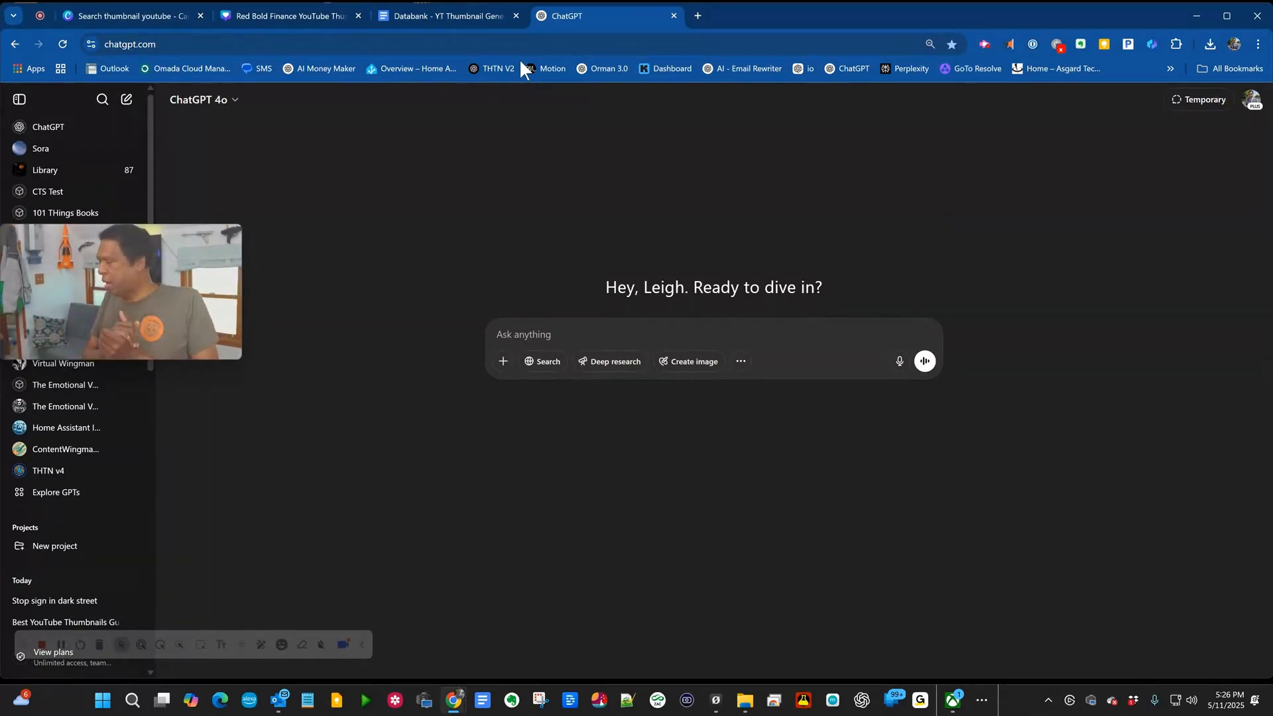
{"action": "left_click", "coordinate": [675, 333]}
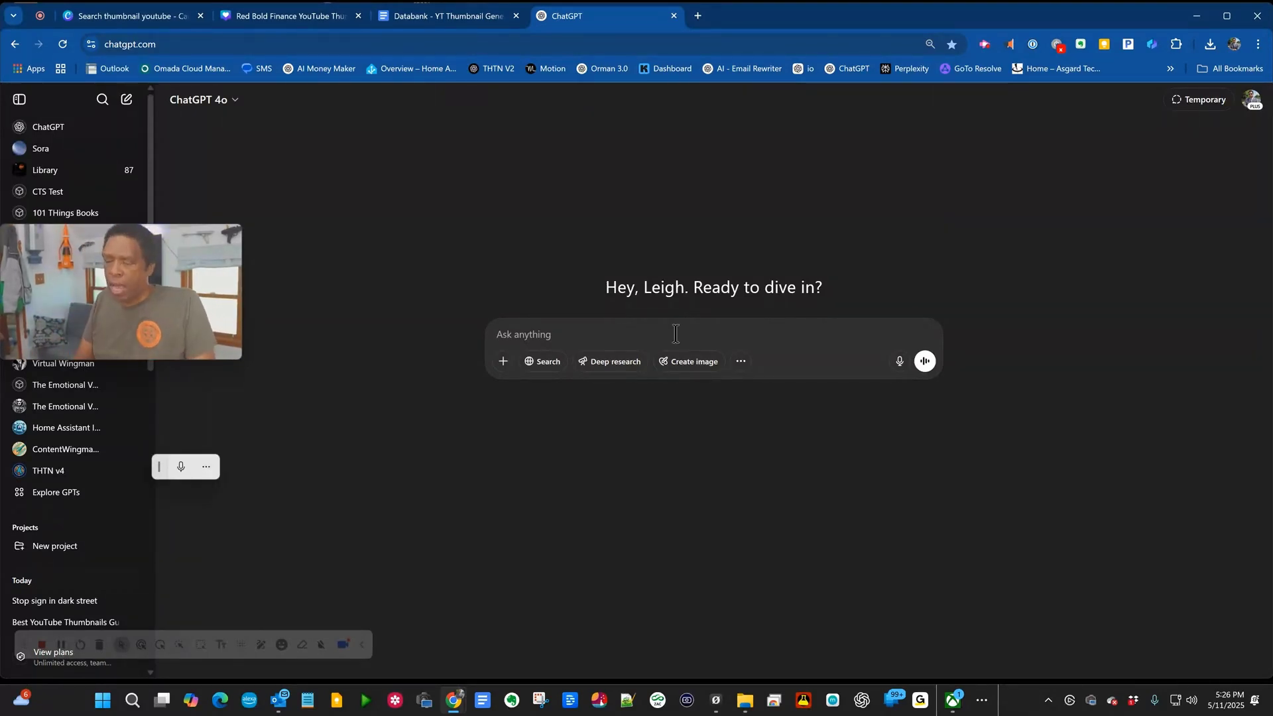
{"action": "type", "text": "create a image for a product"}
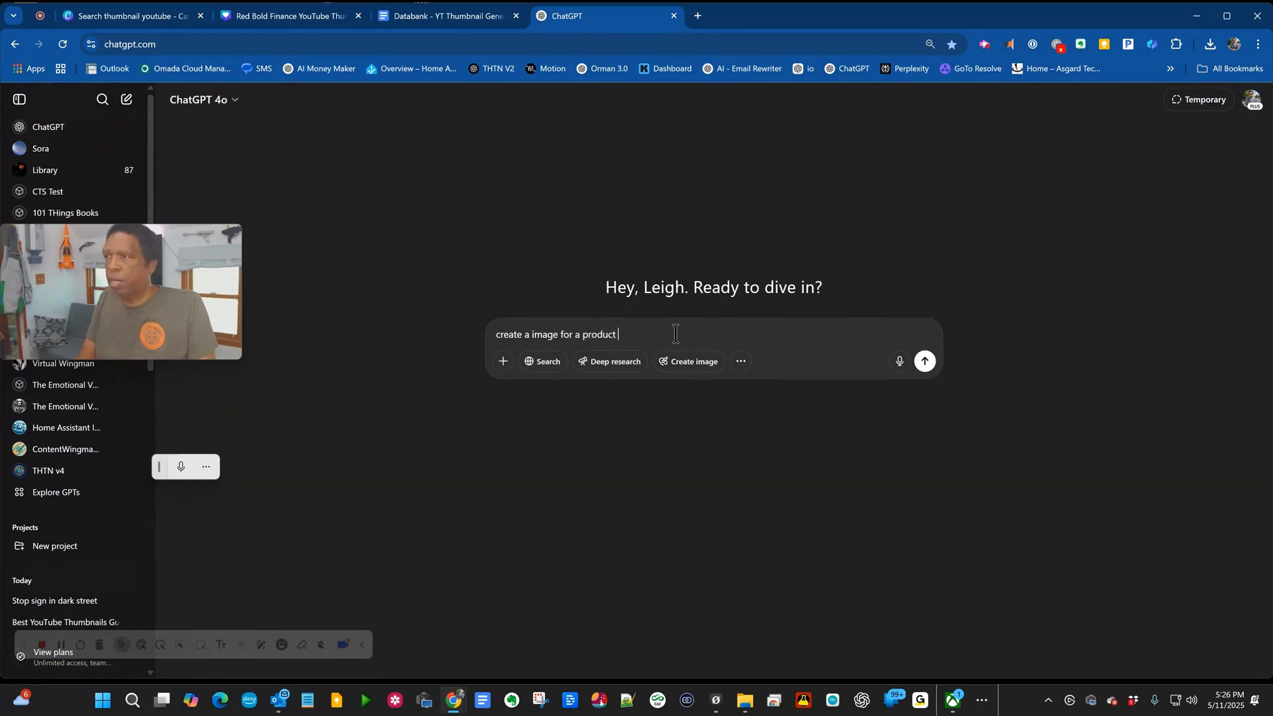
{"action": "type", "text": " called pur"}
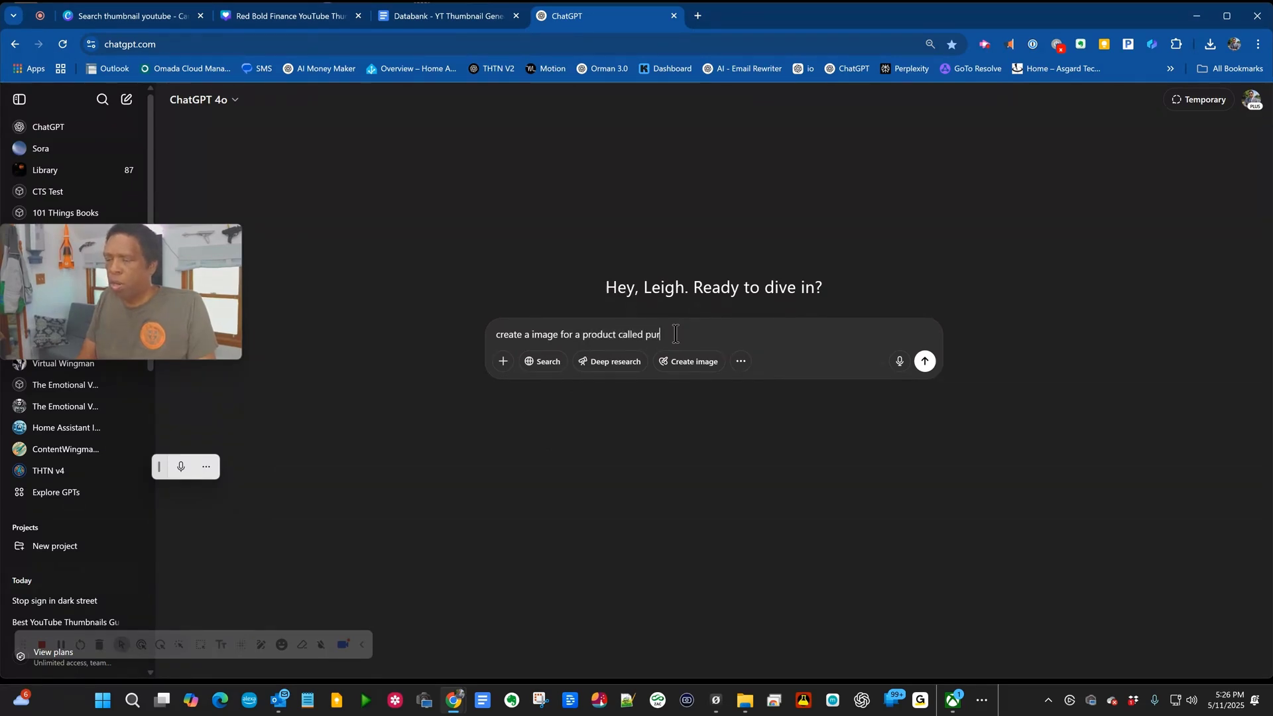
{"action": "type", "text": "ple shampoo"}
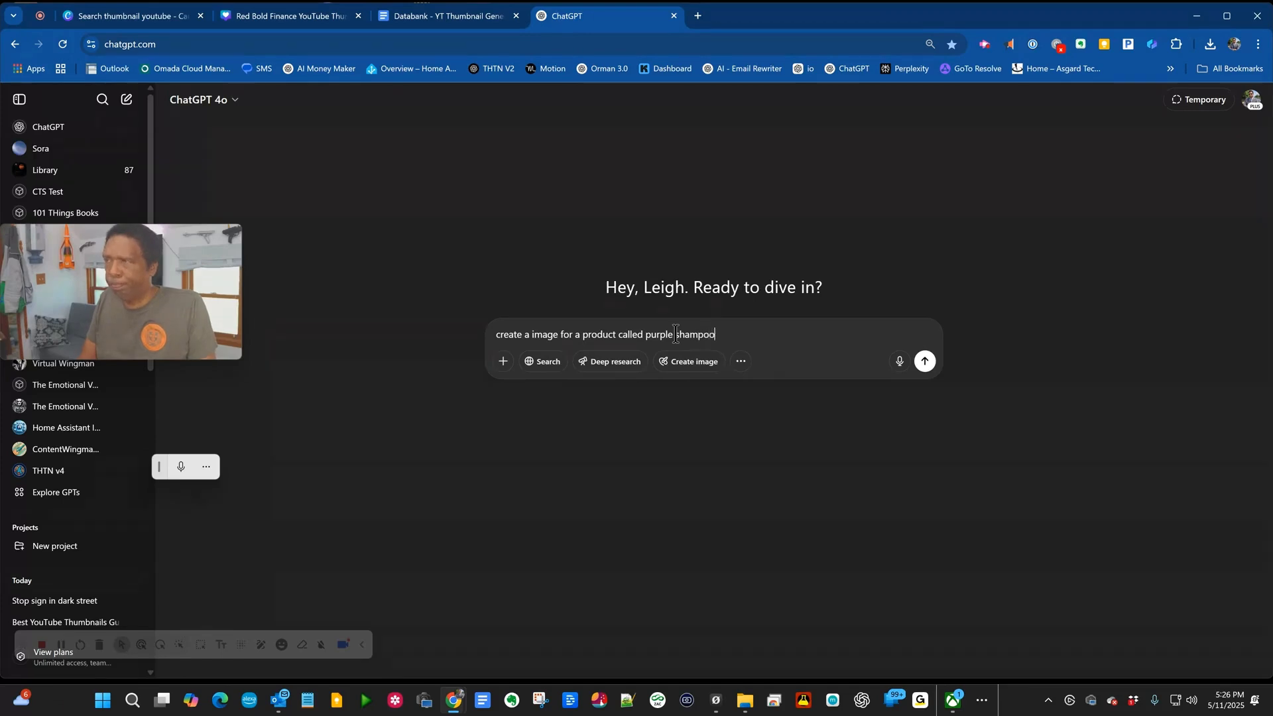
{"action": "key", "text": "Return"}
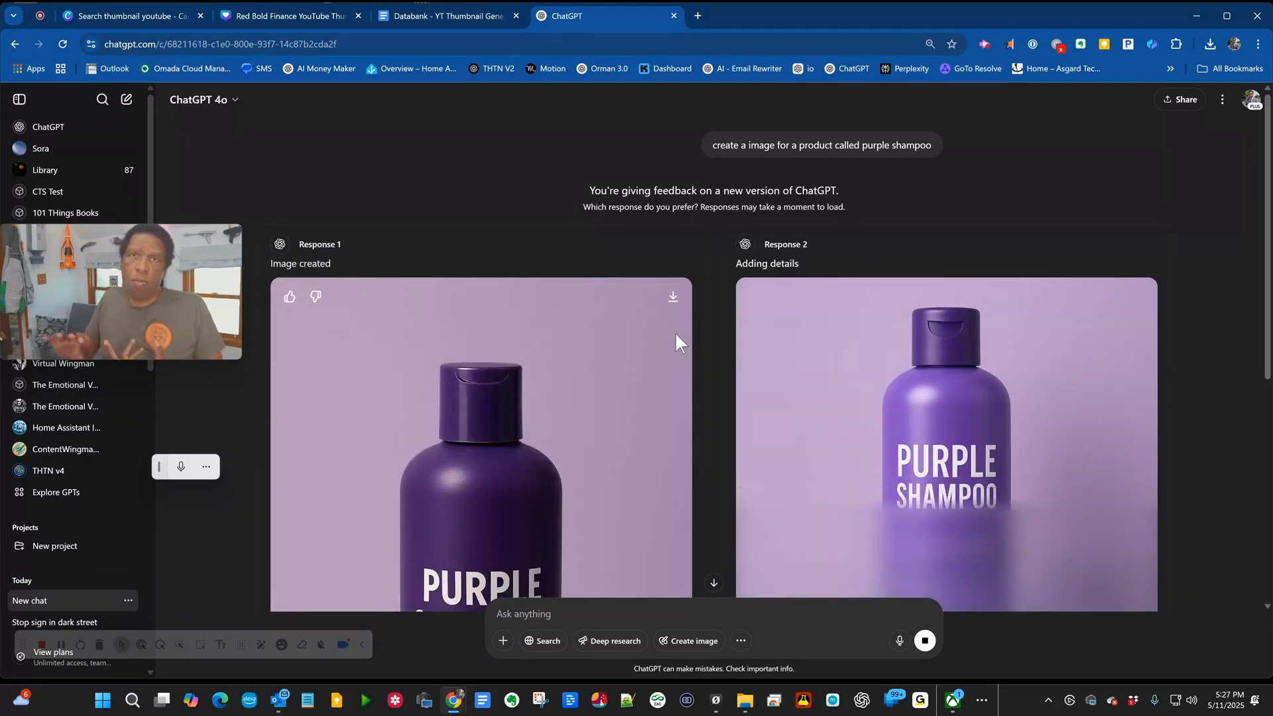
Start Windows voice typing to dictate the Purple Shampoo thumbnail request featuring the attached photo
{"action": "key", "text": "super+h"}
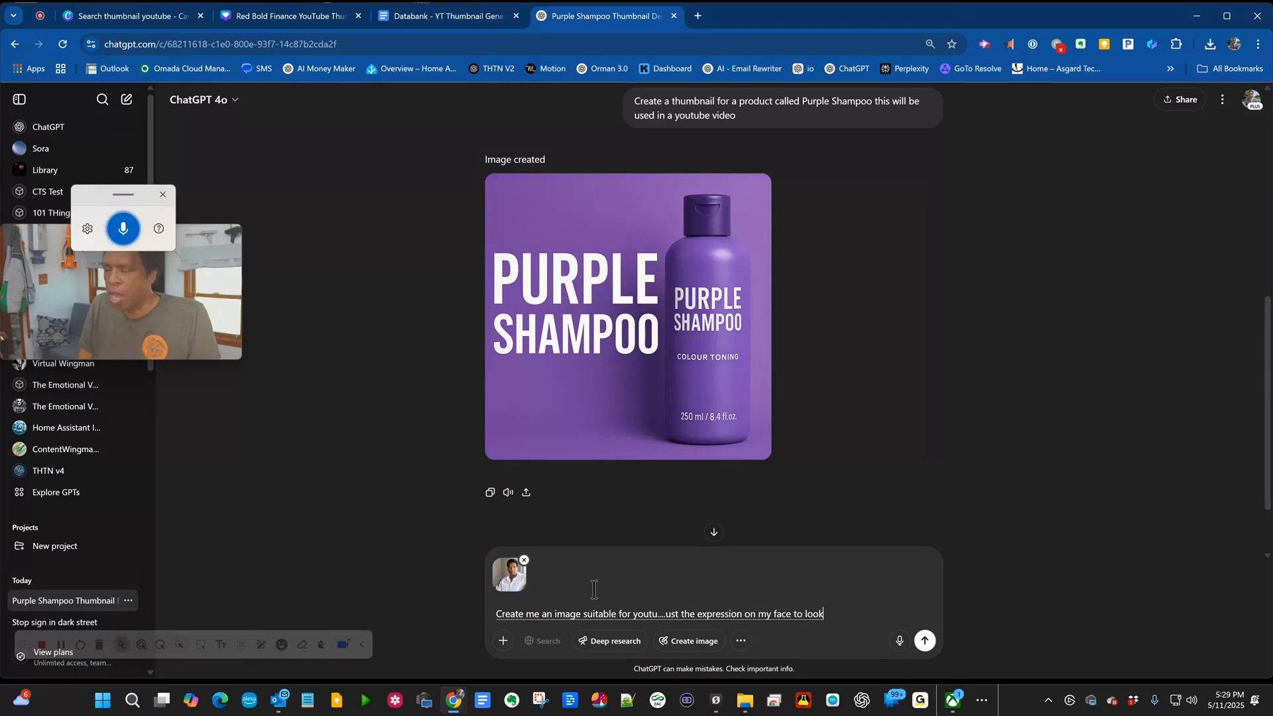
Finish the prompt with 'happy, try not to distort it too much' and send it with the photo
{"action": "type", "text": "happy try not to distort"}
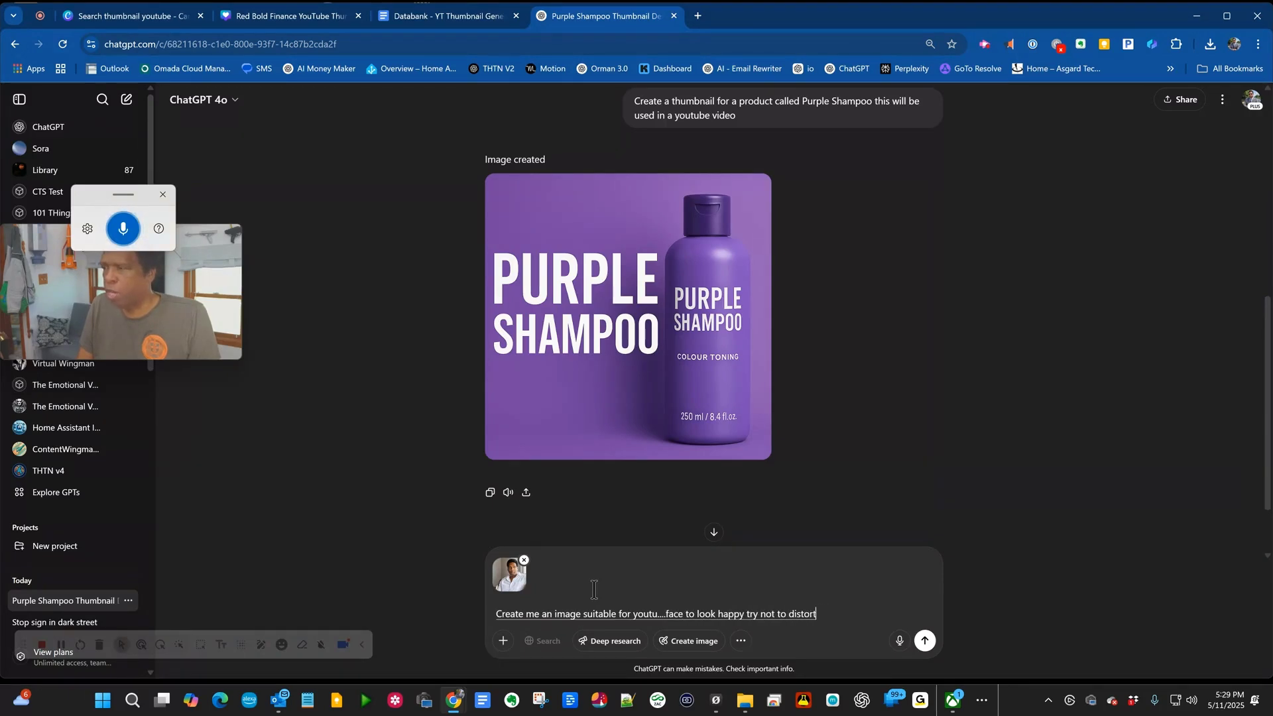
{"action": "type", "text": " it too much"}
{"action": "key", "text": "Return"}
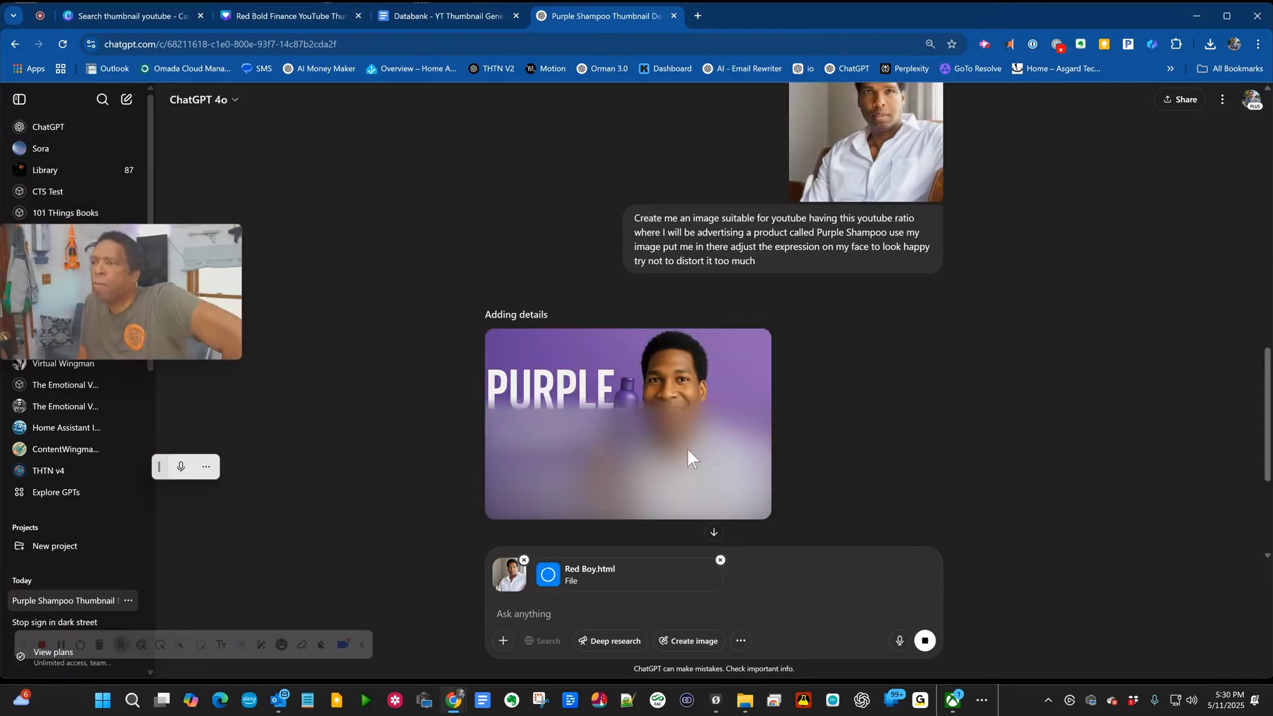
{"action": "scroll", "coordinate": [886, 339], "scroll_direction": "up", "scroll_amount": 4}
{"action": "scroll", "coordinate": [701, 319], "scroll_direction": "down", "scroll_amount": 4}
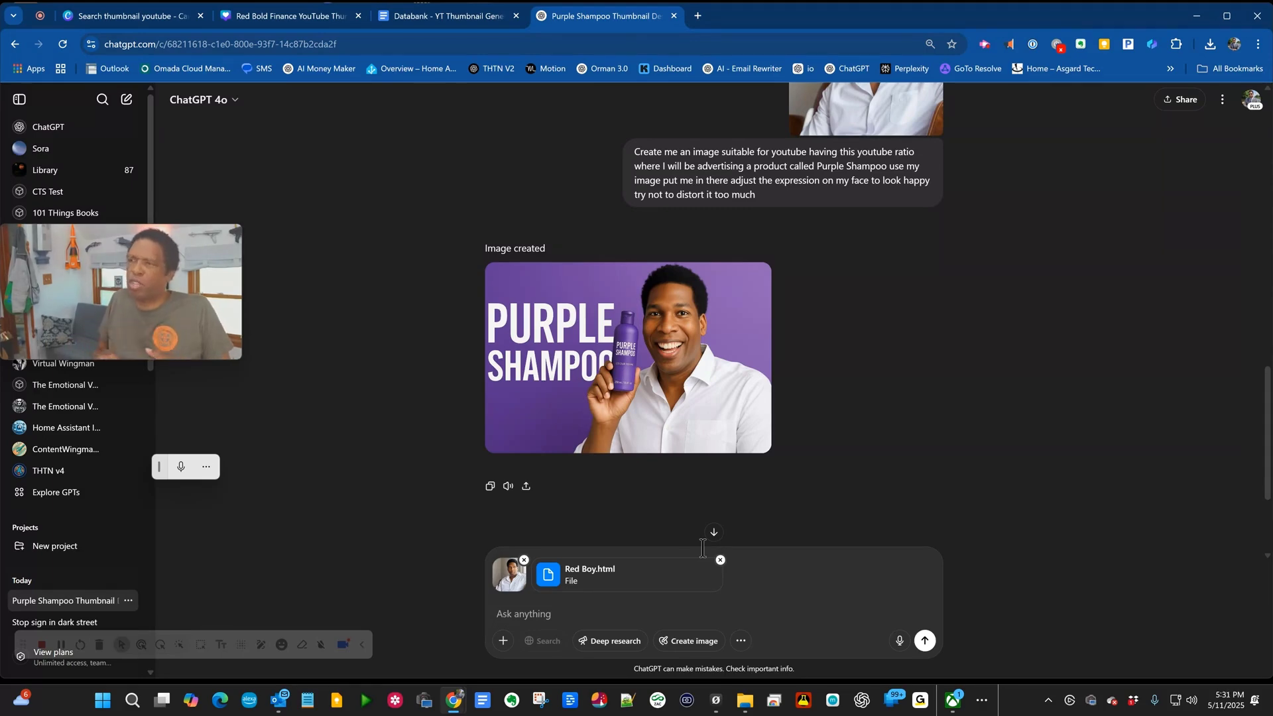
Attach Thumbnails.pdf and ask ChatGPT what's consistent across the thumbnails in colour combinations and contrast
{"action": "left_click", "coordinate": [504, 641]}
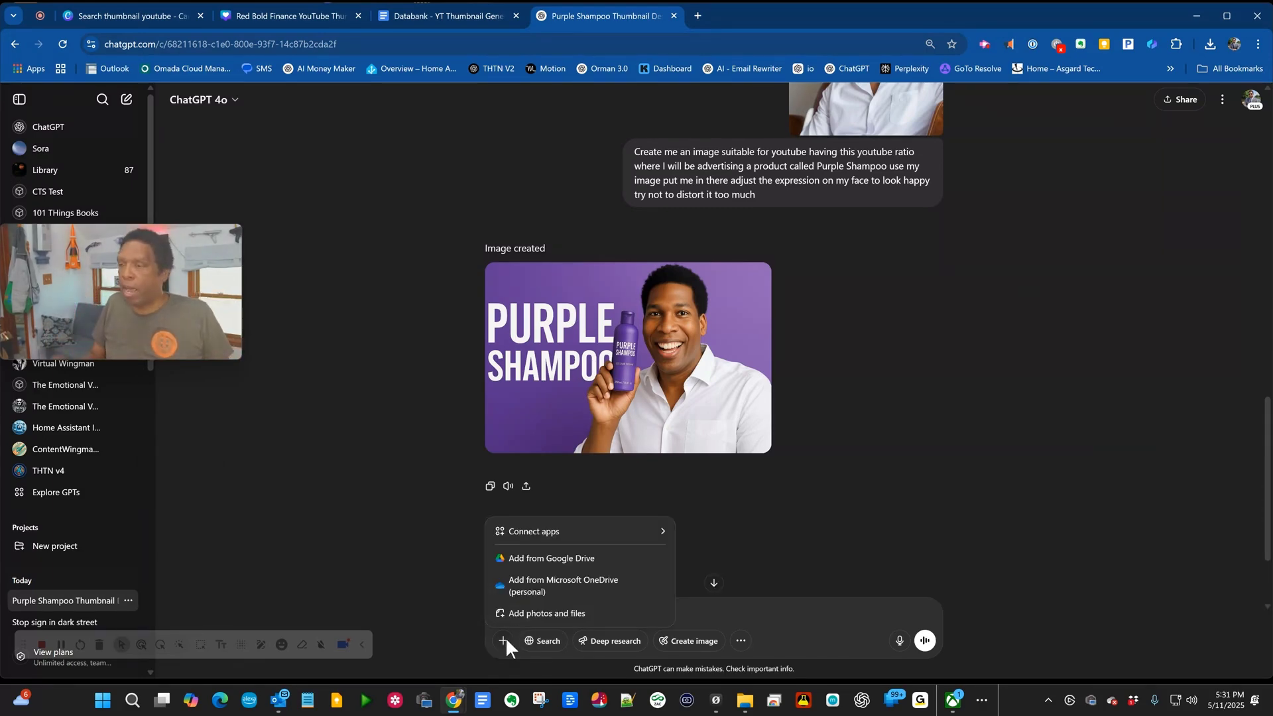
{"action": "left_click", "coordinate": [565, 611]}
{"action": "type", "text": "Examine"}
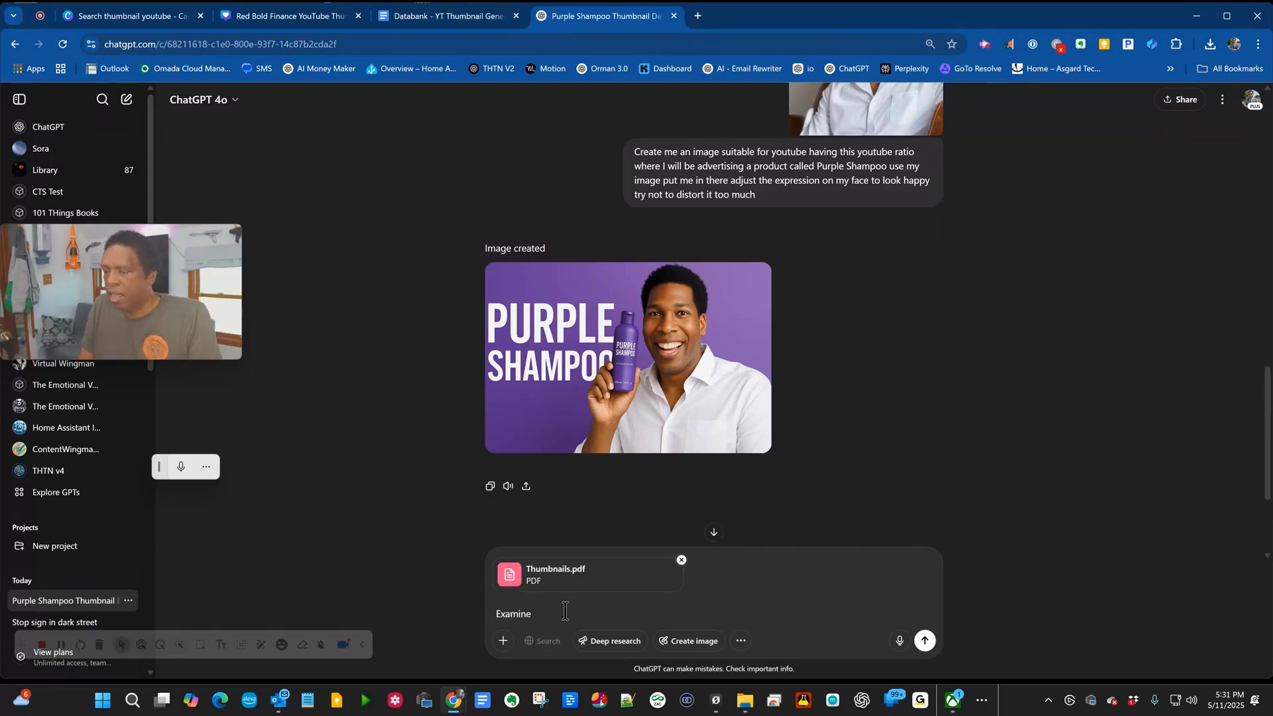
{"action": "type", "text": " these thumbnails"}
{"action": "key", "text": "super+h"}
{"action": "type", "text": "And pull out"}
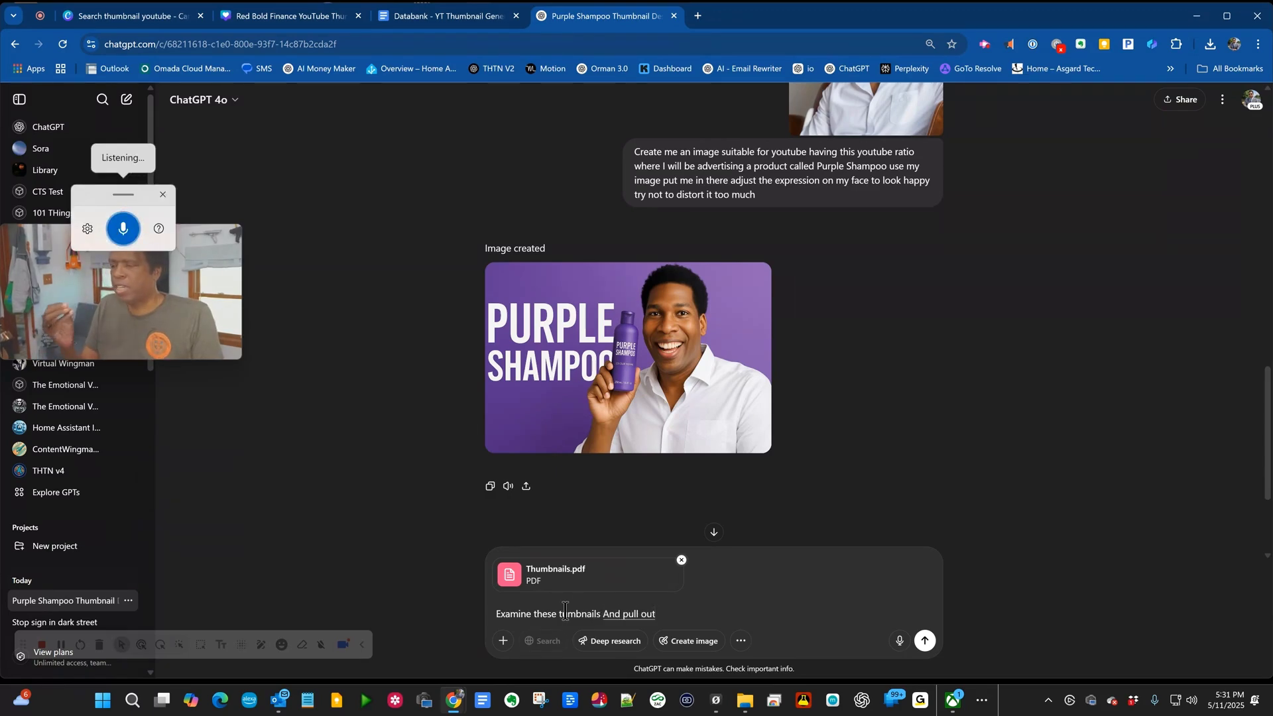
{"action": "type", "text": " what's consistent in all of them in terms of"}
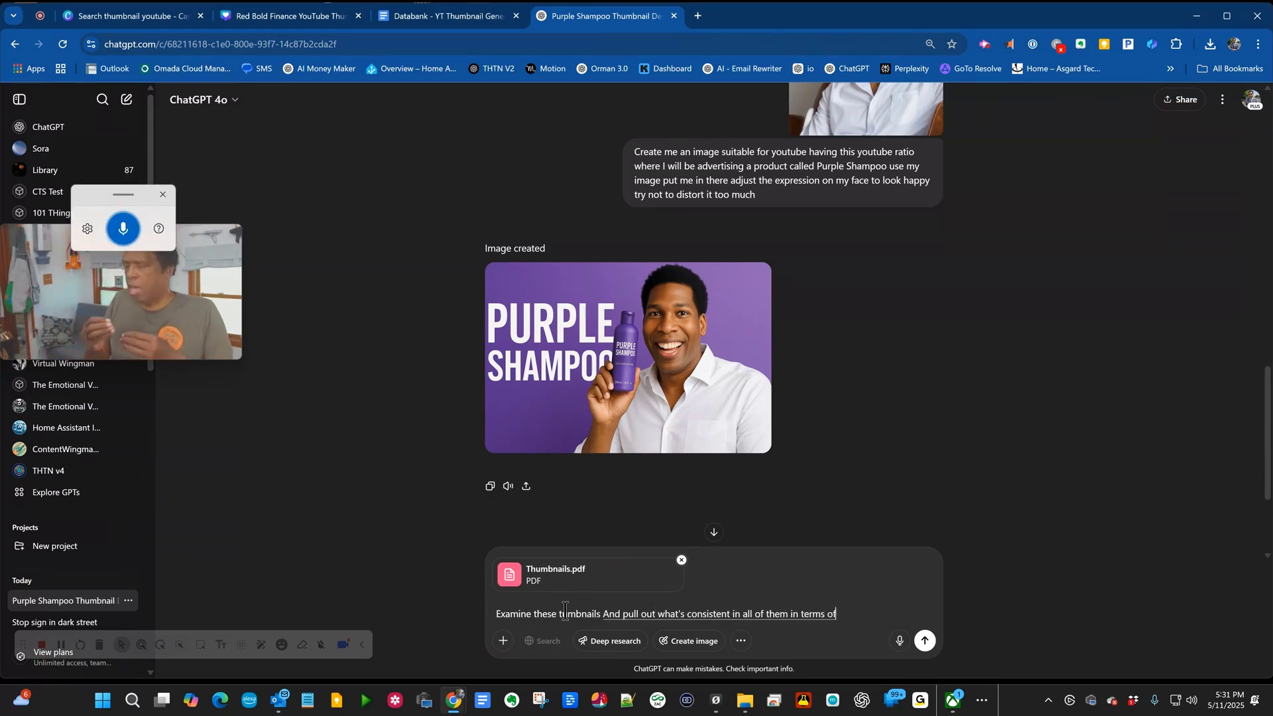
{"action": "type", "text": " color combinations or contrast in colors"}
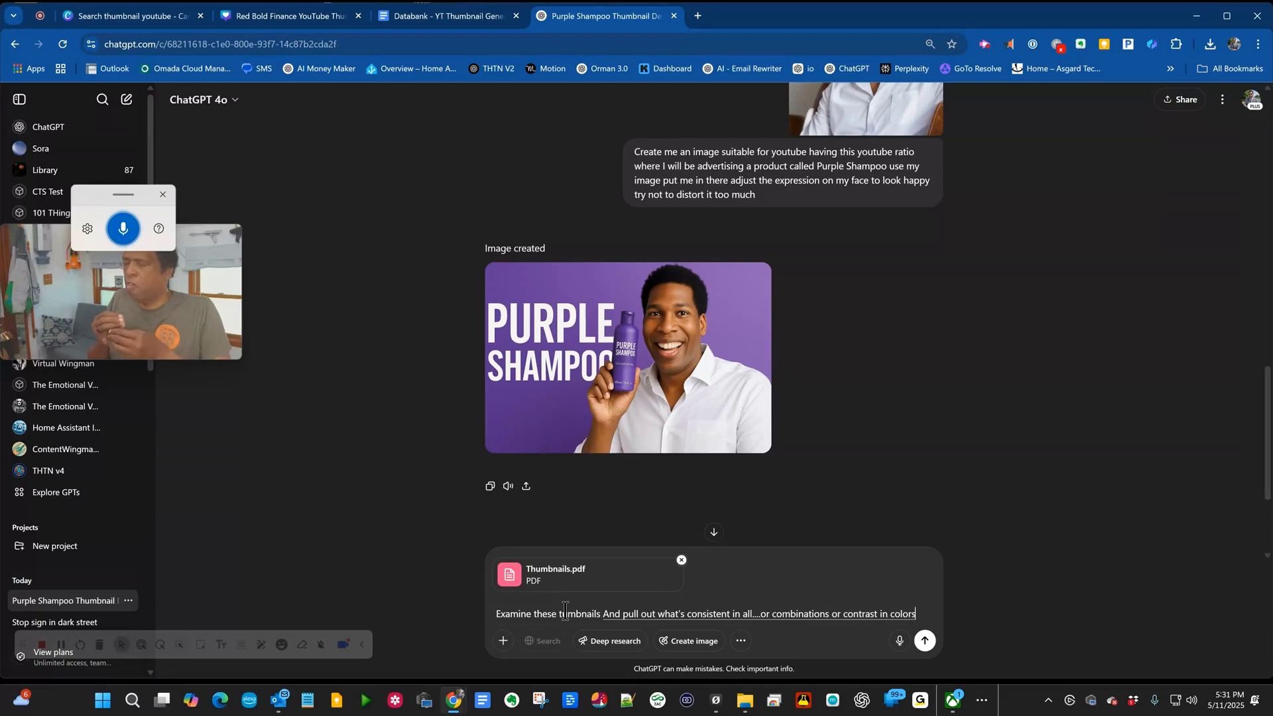
{"action": "type", "text": " fonts font"}
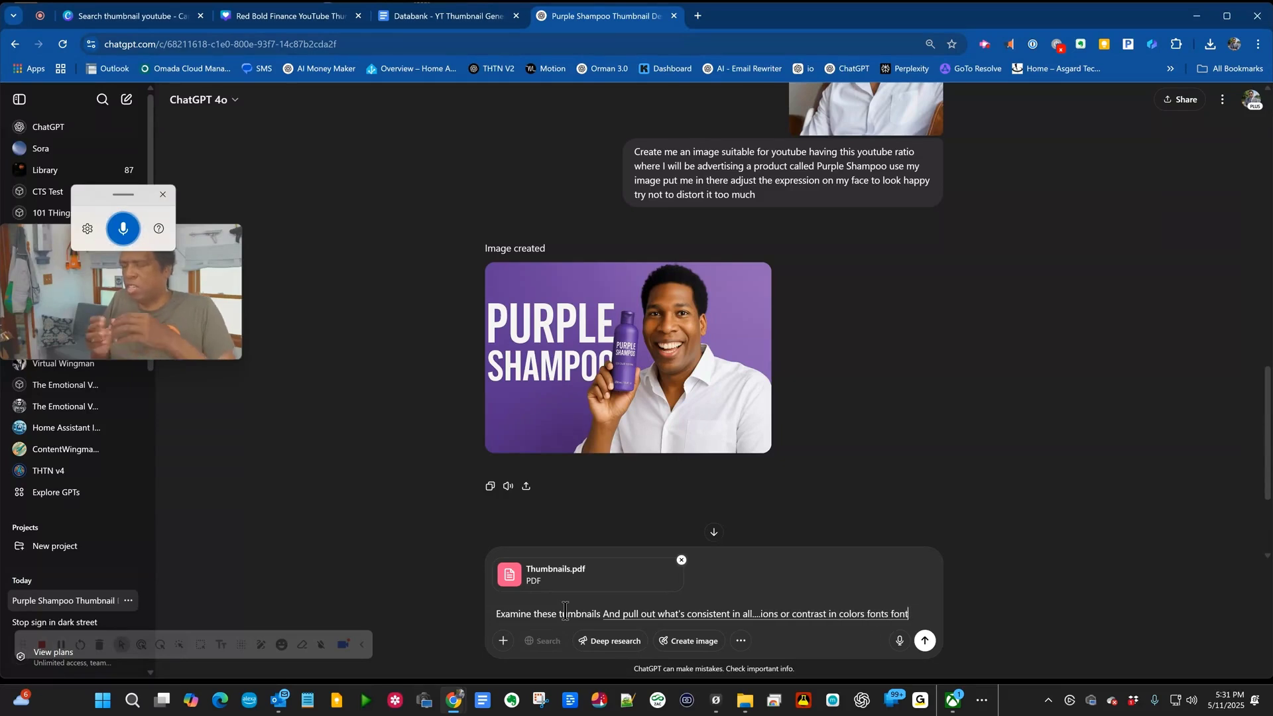
{"action": "type", "text": " sizes font angles"}
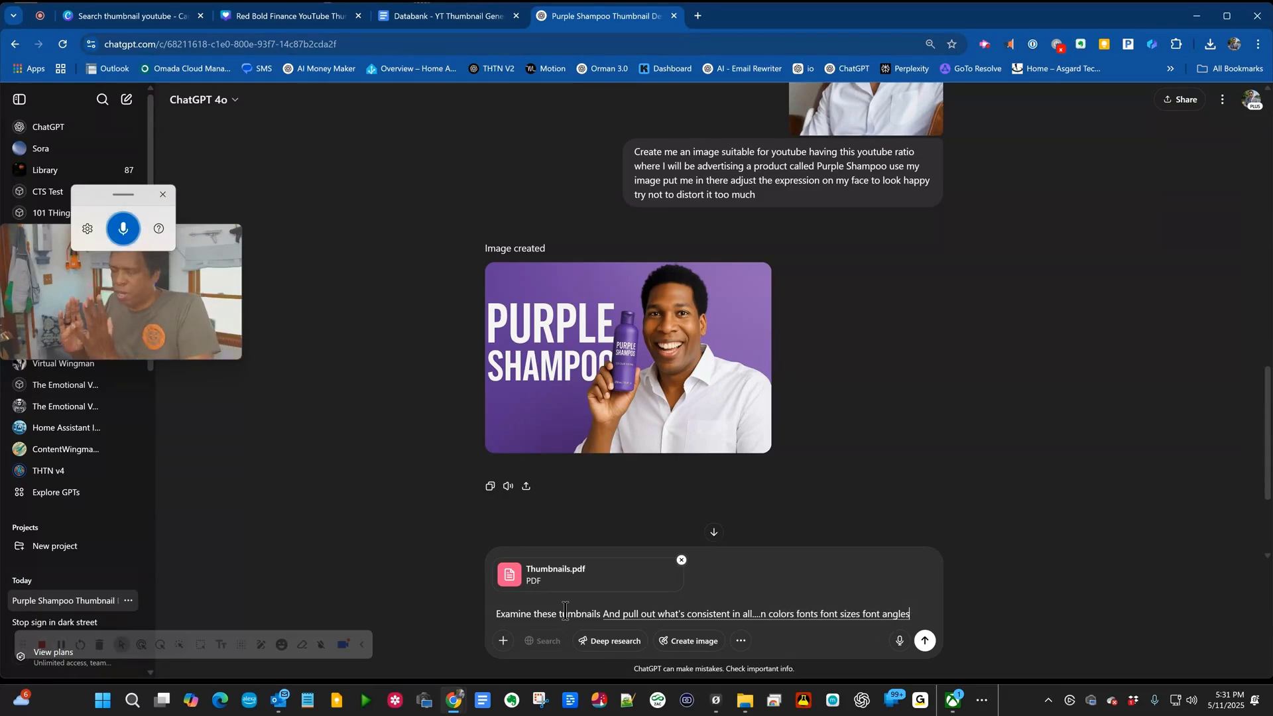
{"action": "type", "text": " placement of people"}
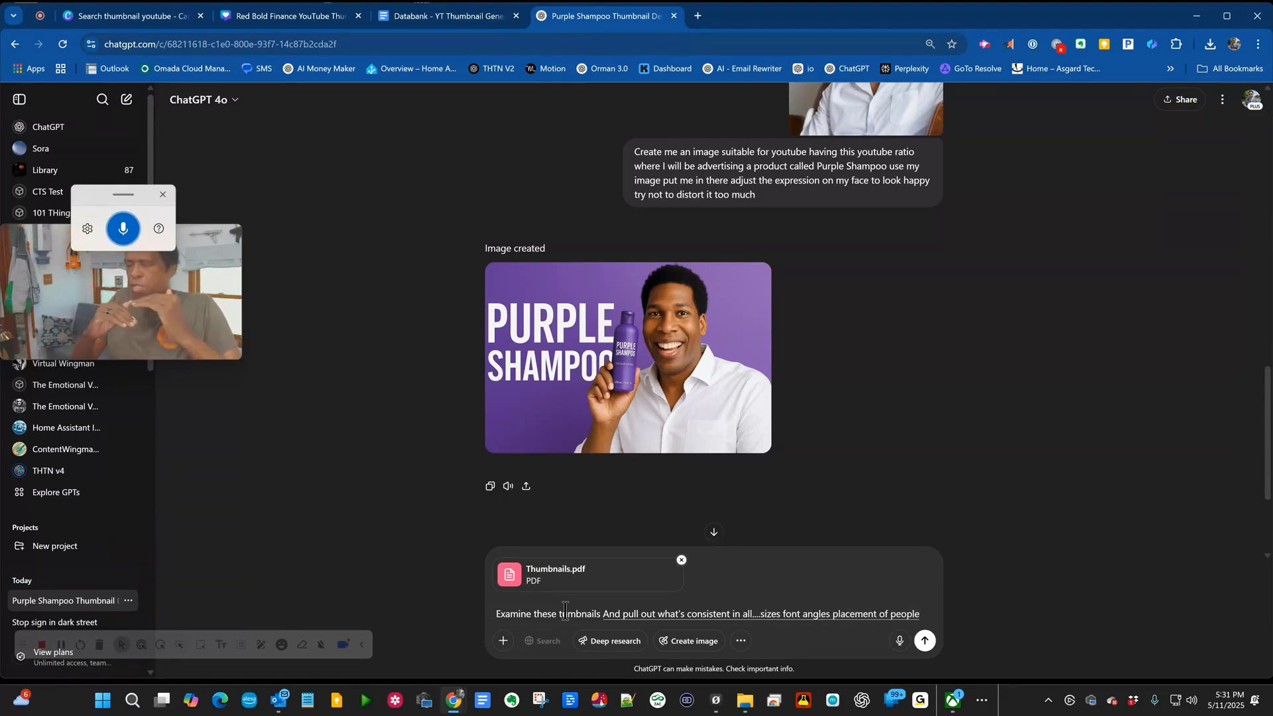
{"action": "type", "text": " placement of objects products"}
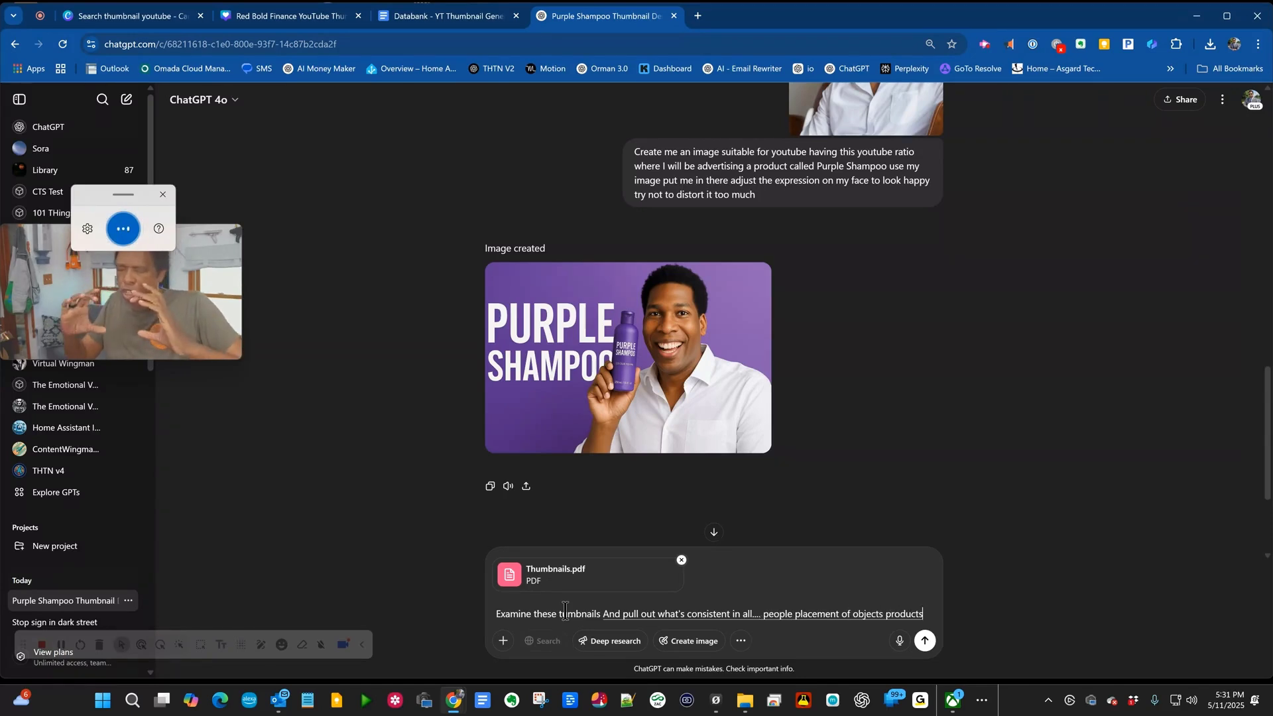
{"action": "type", "text": " the ratio take that and create"}
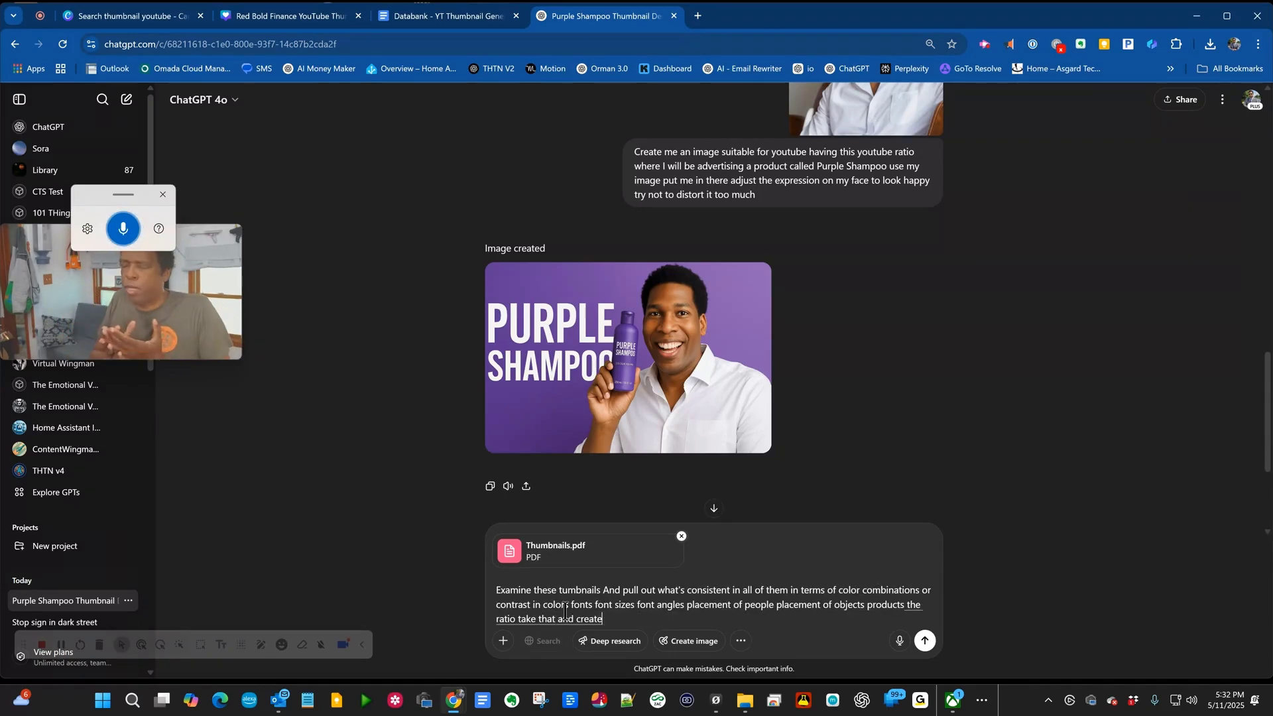
{"action": "type", "text": " a prompt where I will give"}
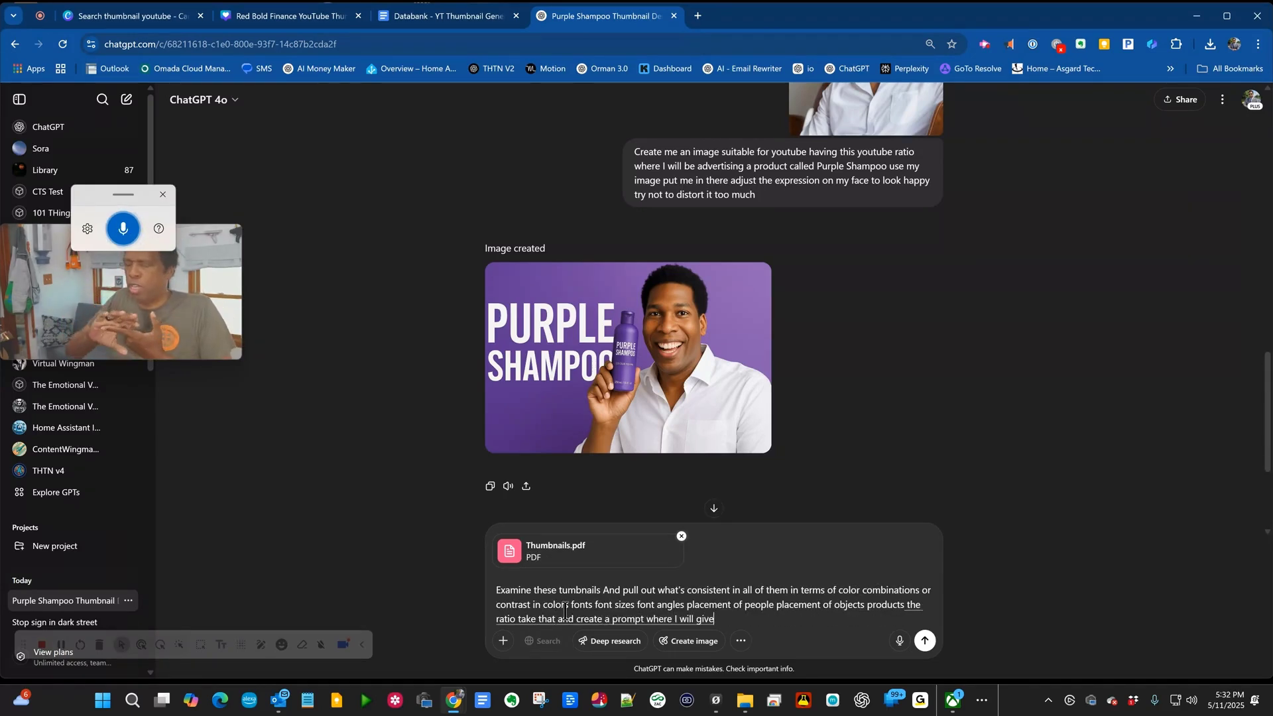
{"action": "type", "text": " you the topic and I will give you"}
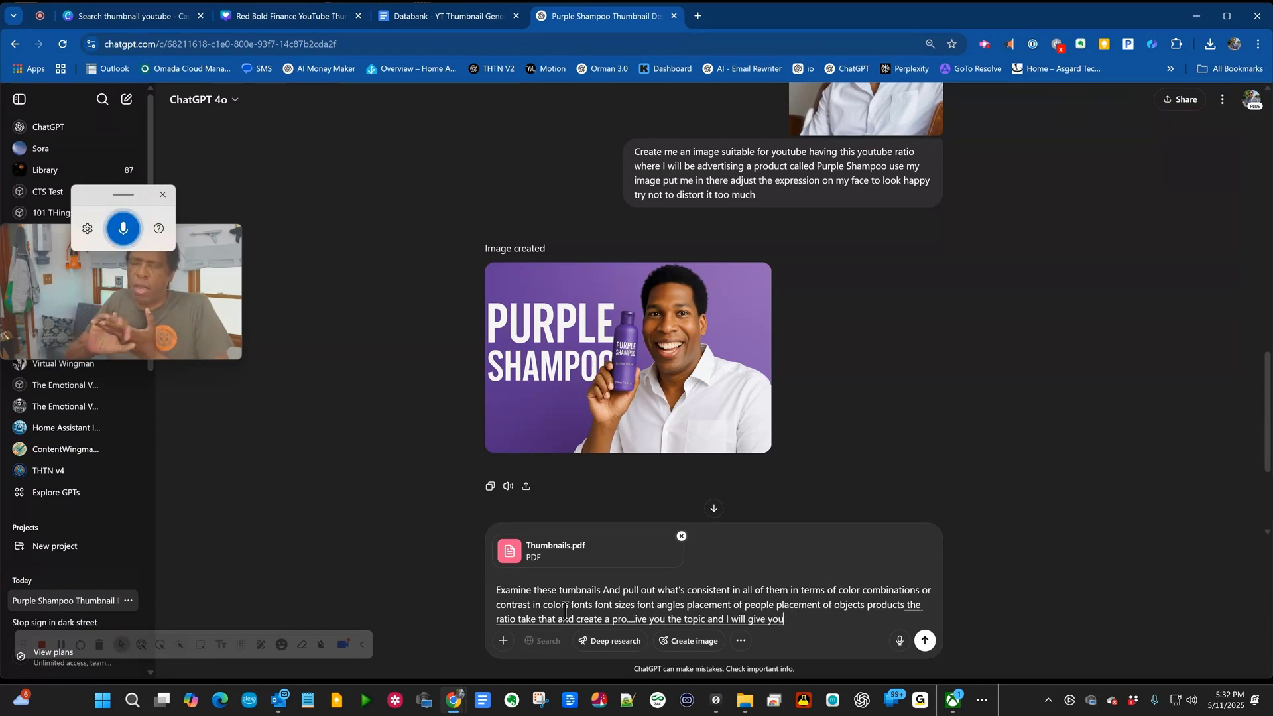
{"action": "type", "text": " one image of me and you will"}
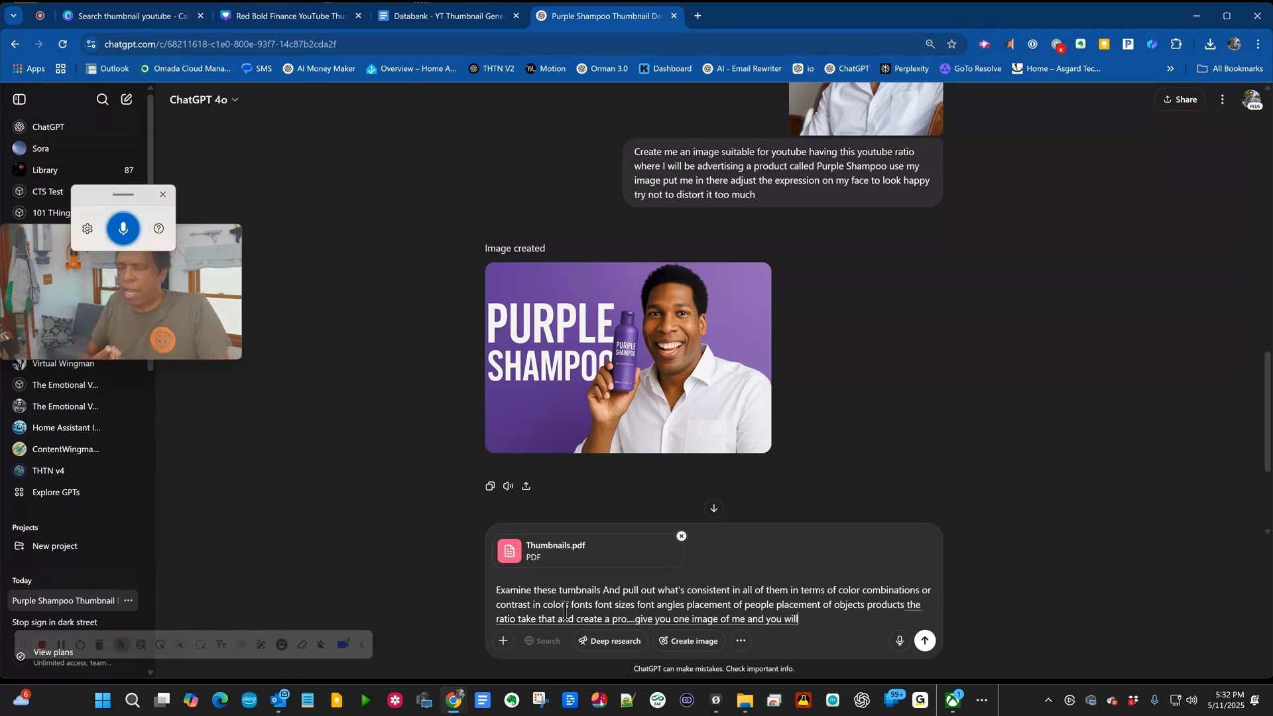
{"action": "type", "text": " recreate a image that meets"}
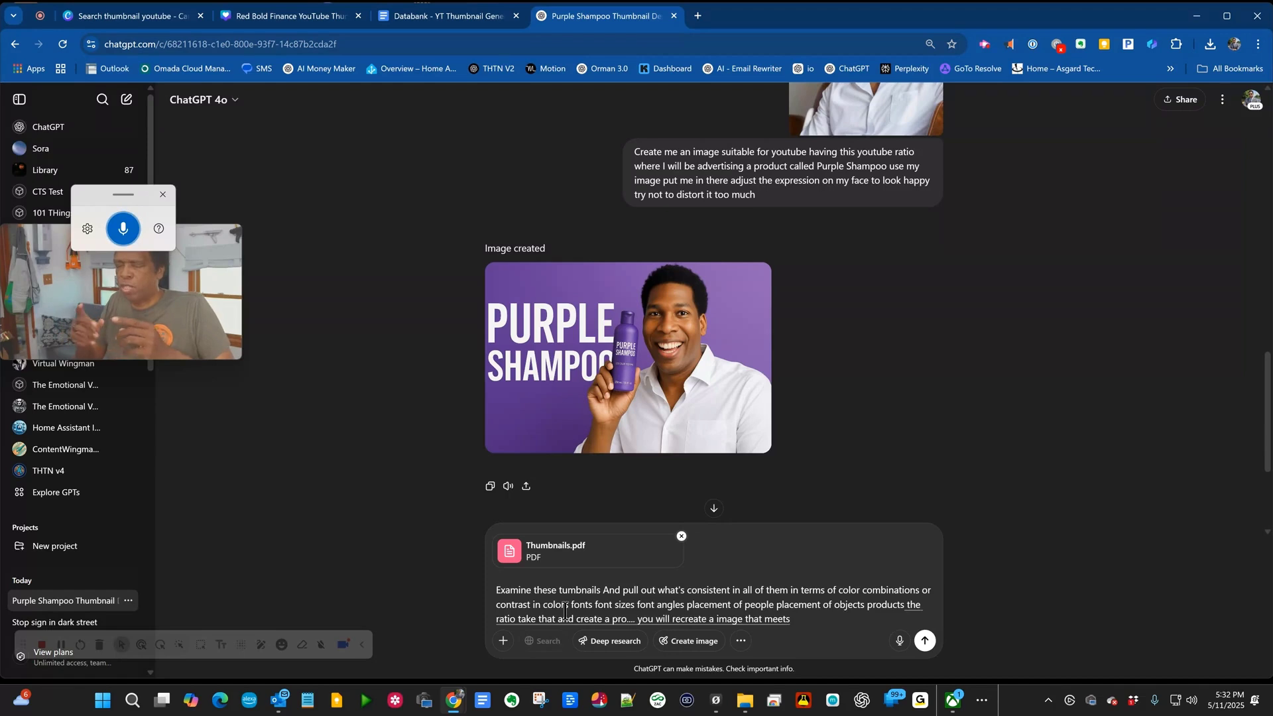
{"action": "type", "text": " these pieces now remember I want you to do"}
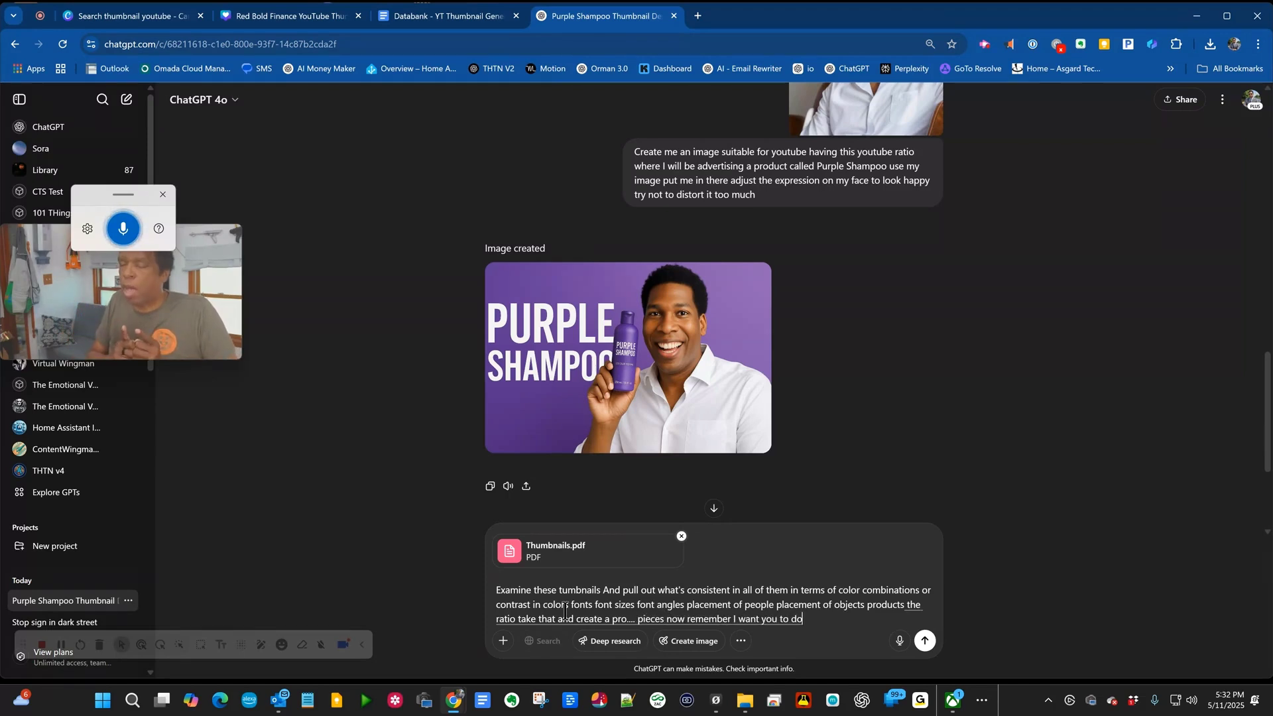
{"action": "type", "text": " a really good job so really look at this document and really pull out the things that make a good thumbnail"}
{"action": "left_click", "coordinate": [925, 641]}
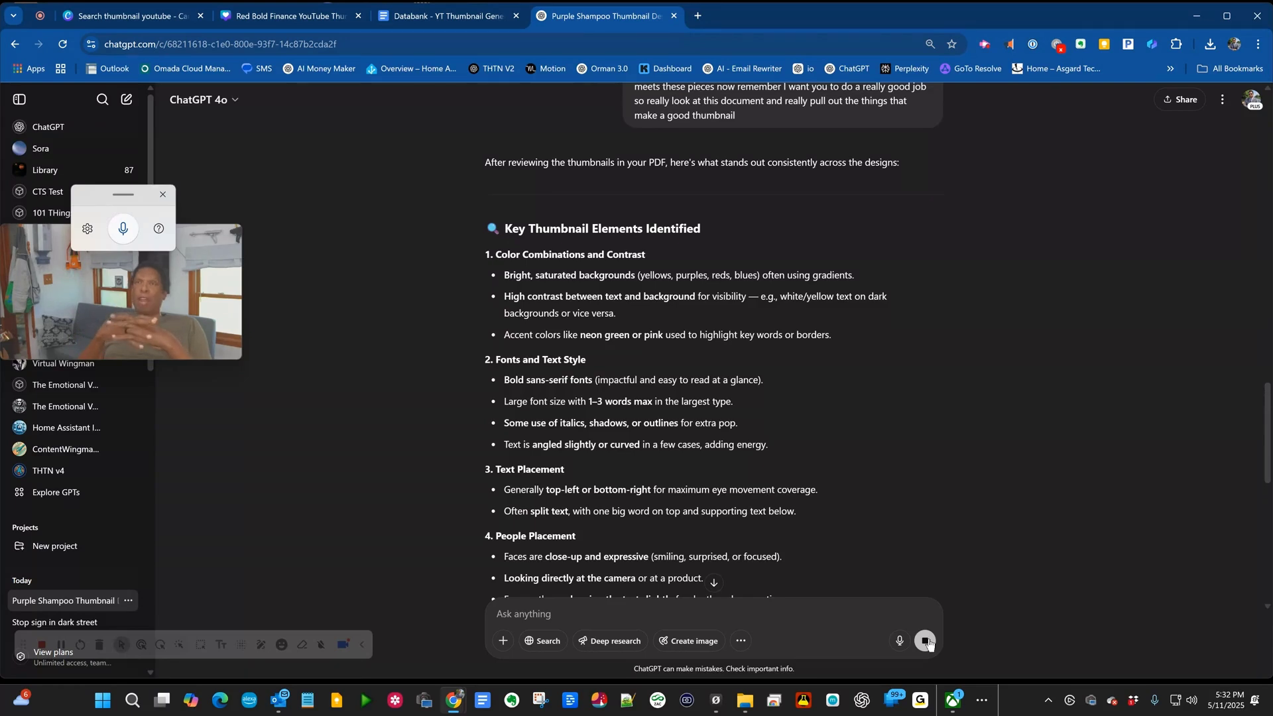
Stop the generation and scroll down to the reply's Thumbnail Prompt Template and closing question
{"action": "left_click", "coordinate": [927, 642]}
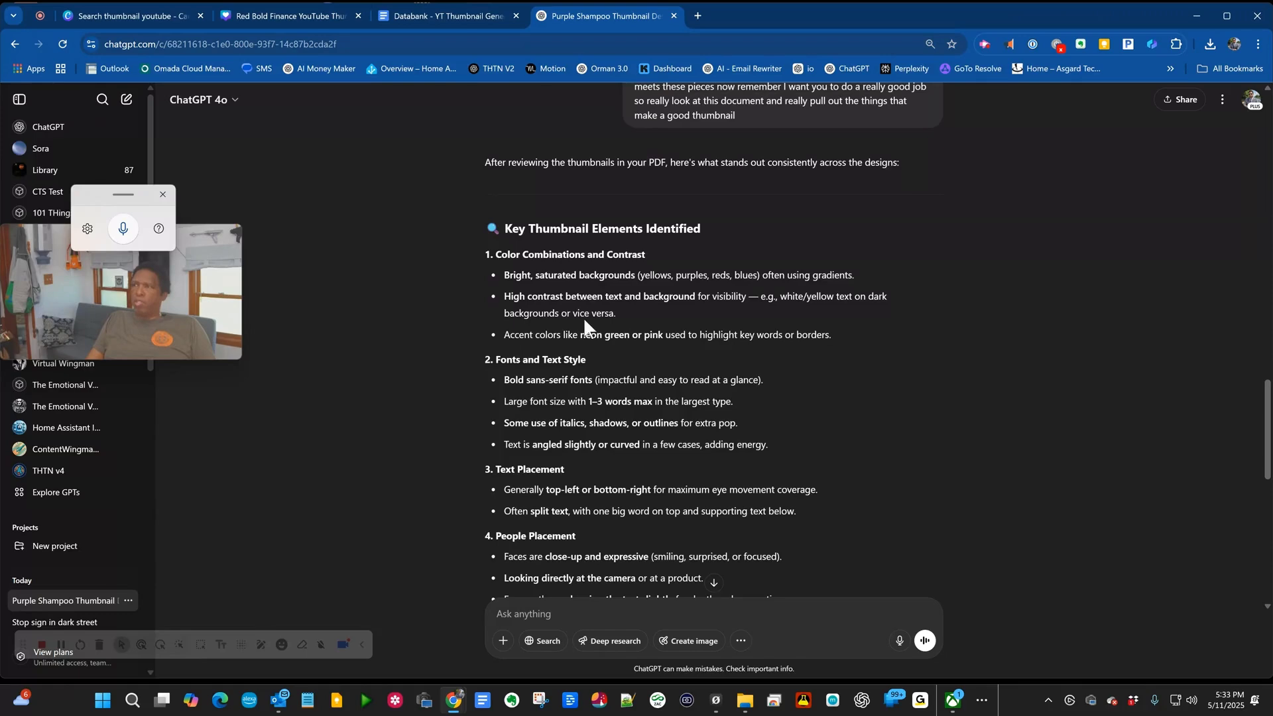
{"action": "scroll", "coordinate": [629, 256], "scroll_direction": "down", "scroll_amount": 7}
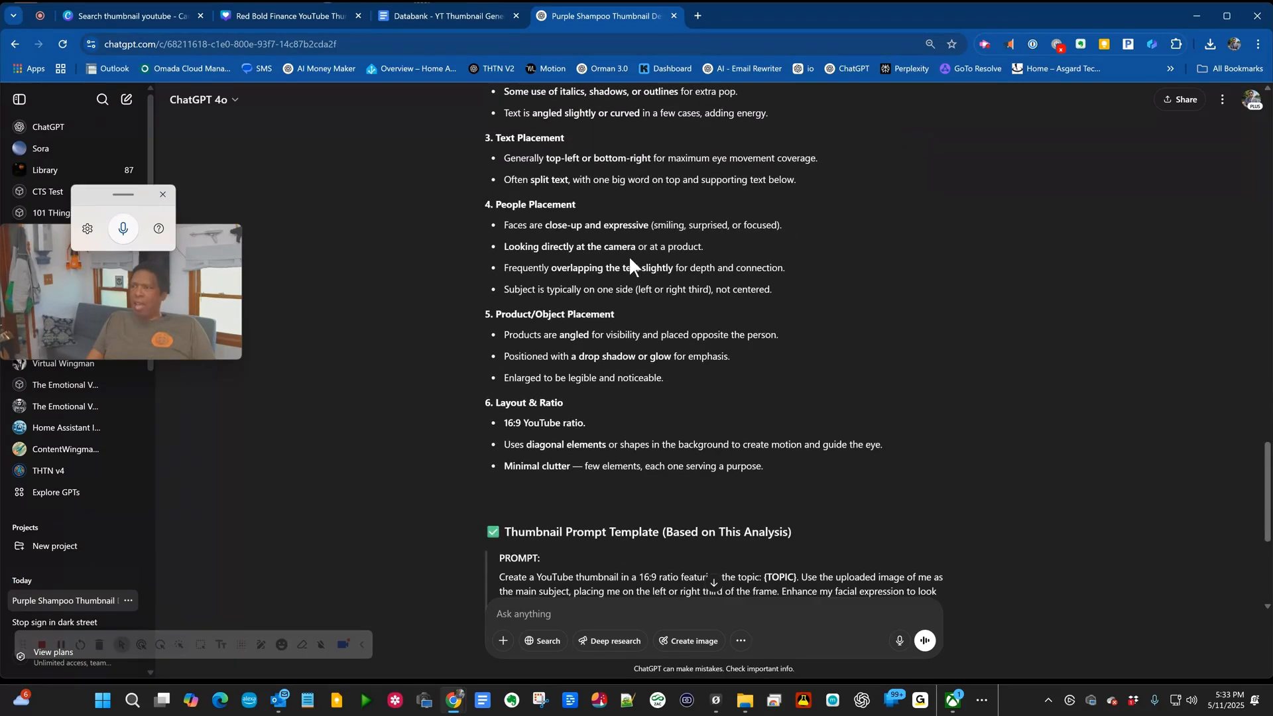
{"action": "scroll", "coordinate": [630, 260], "scroll_direction": "down", "scroll_amount": 3}
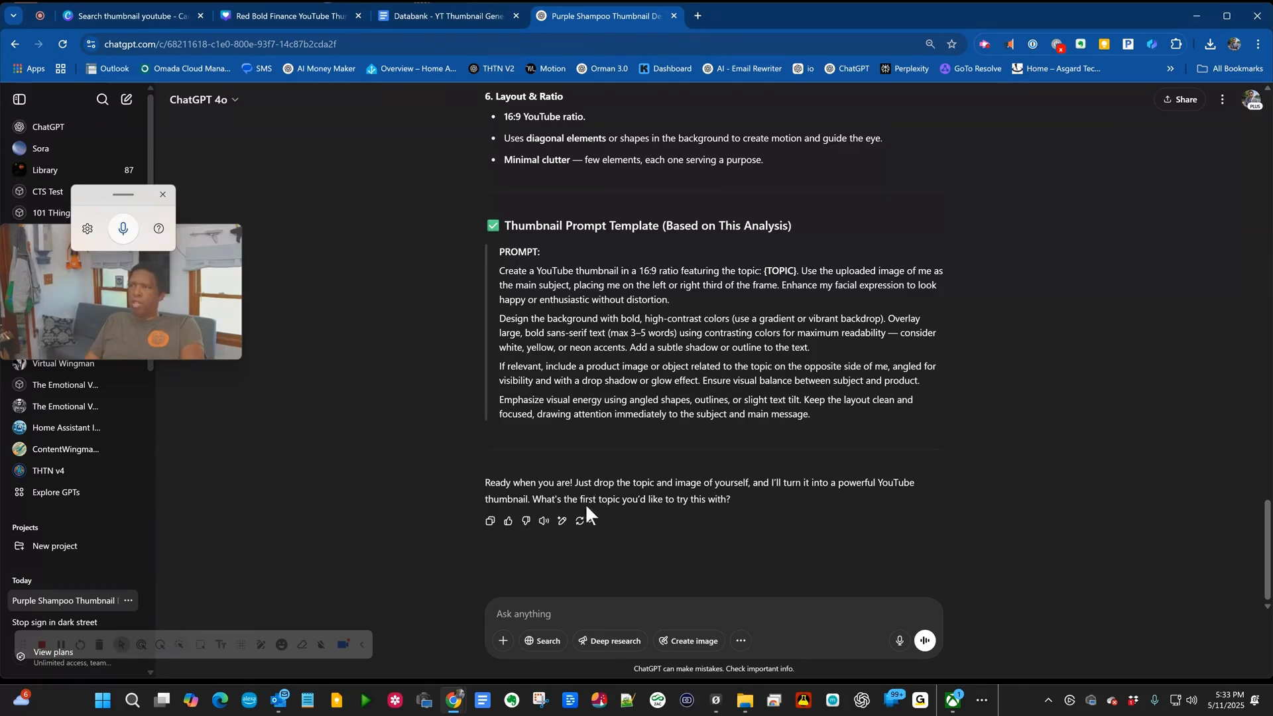
Attach the headshot and send the topic: selling purple shampoo, the best shampoo on the market
{"action": "left_click", "coordinate": [500, 640]}
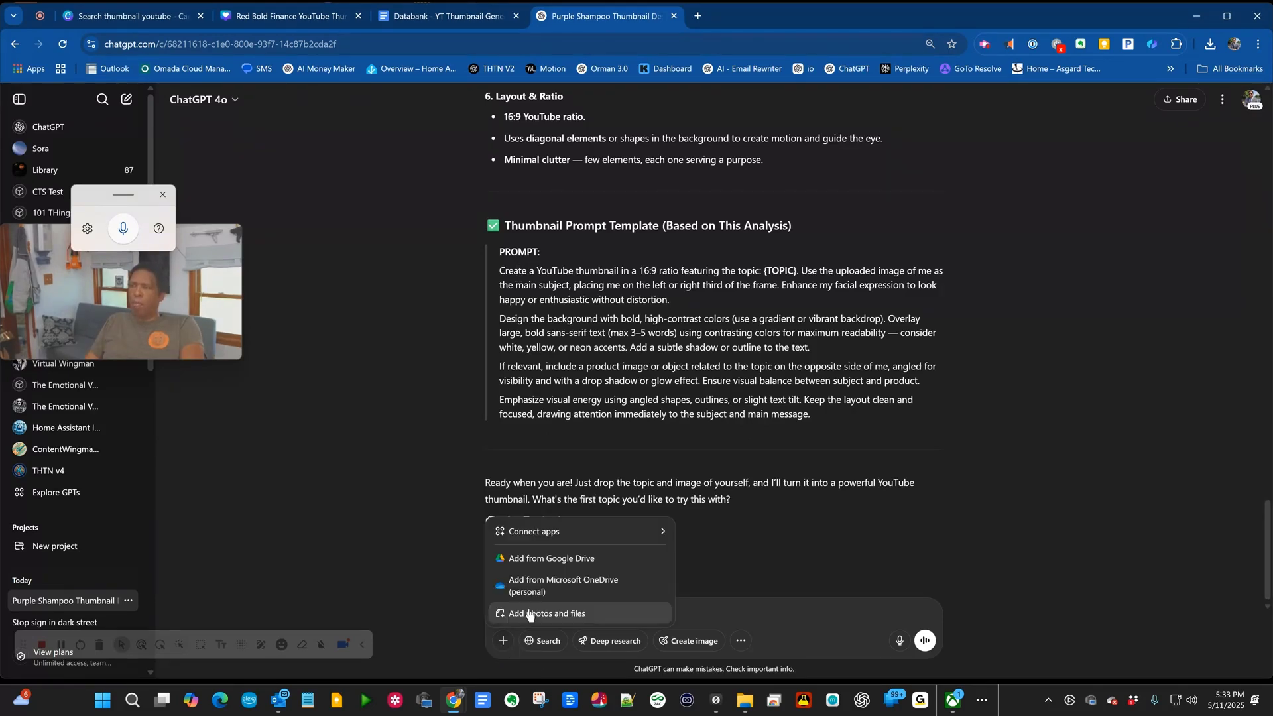
{"action": "key", "text": "Escape"}
{"action": "key", "text": "ctrl+v"}
{"action": "type", "text": "The"}
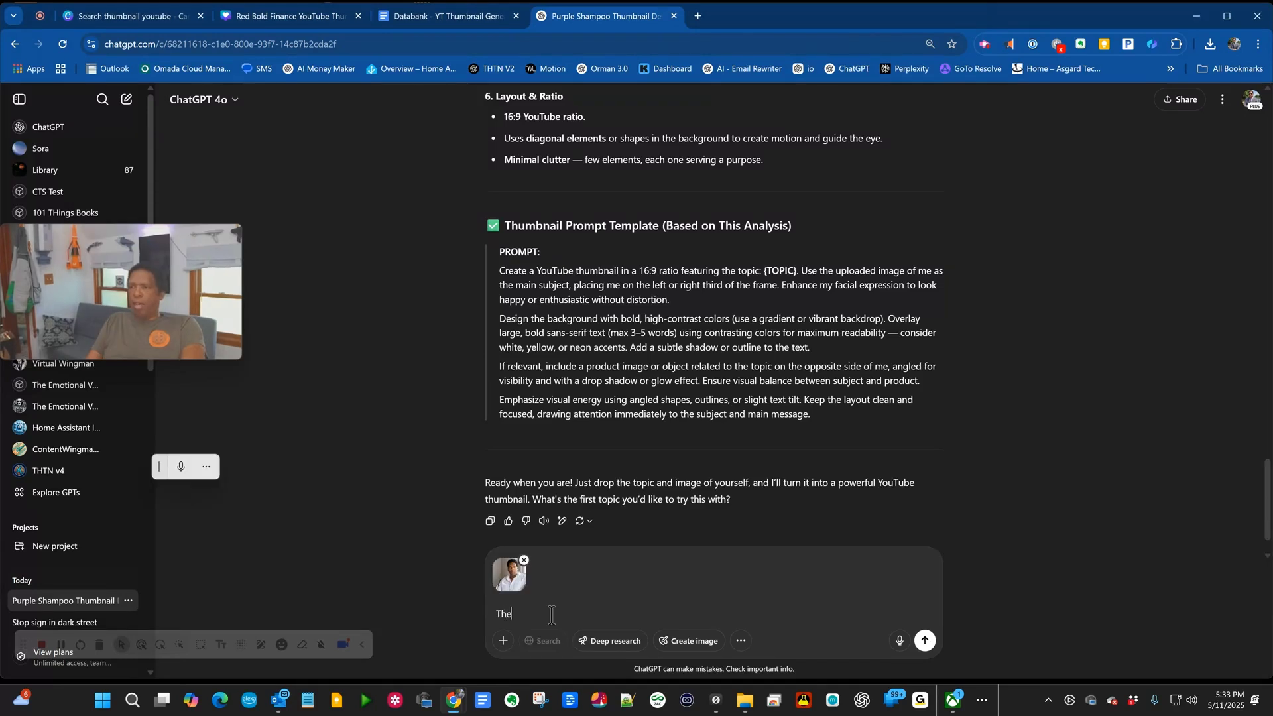
{"action": "type", "text": " topic is that I am selli"}
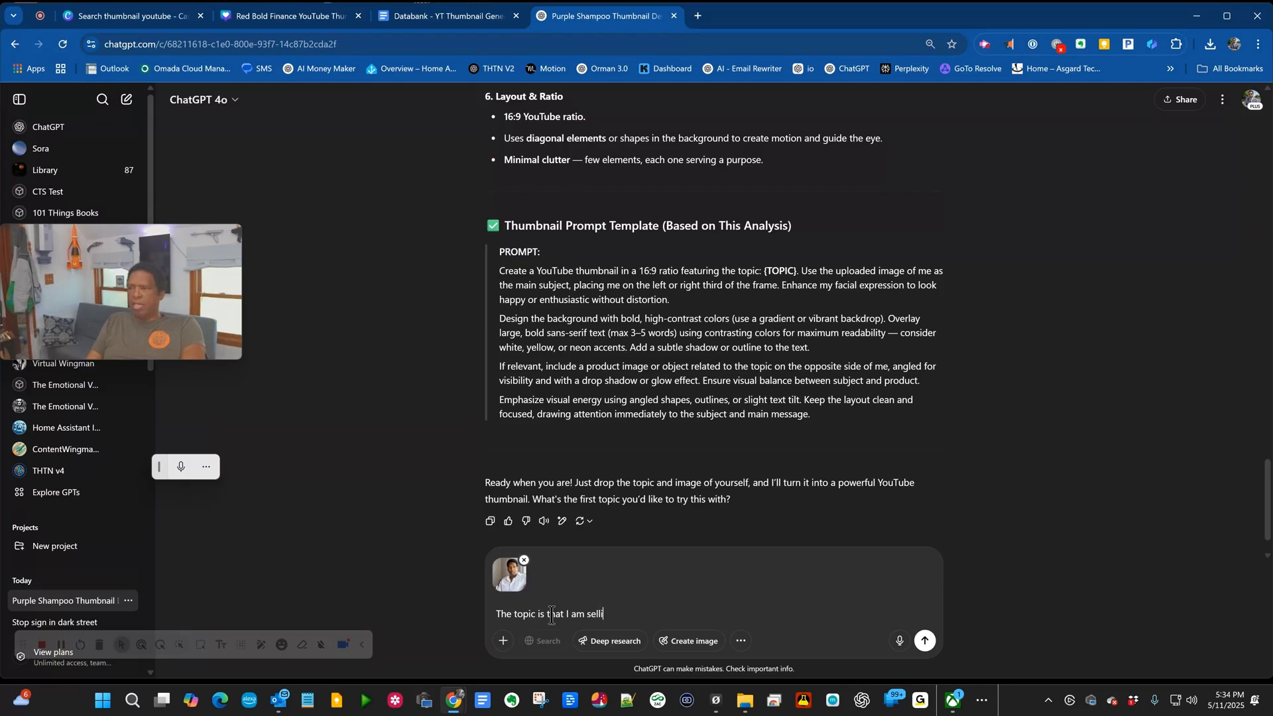
{"action": "type", "text": "ng purple shampoo and it "}
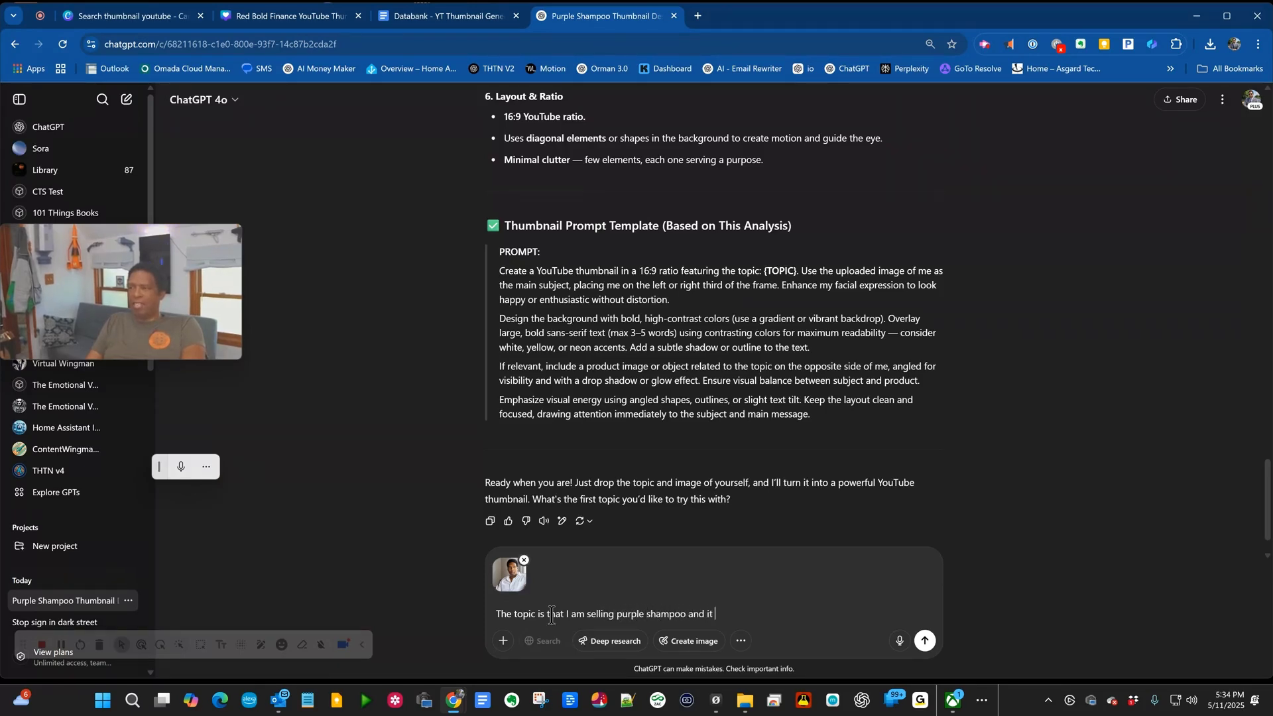
{"action": "type", "text": "the best shampoo on the mar"}
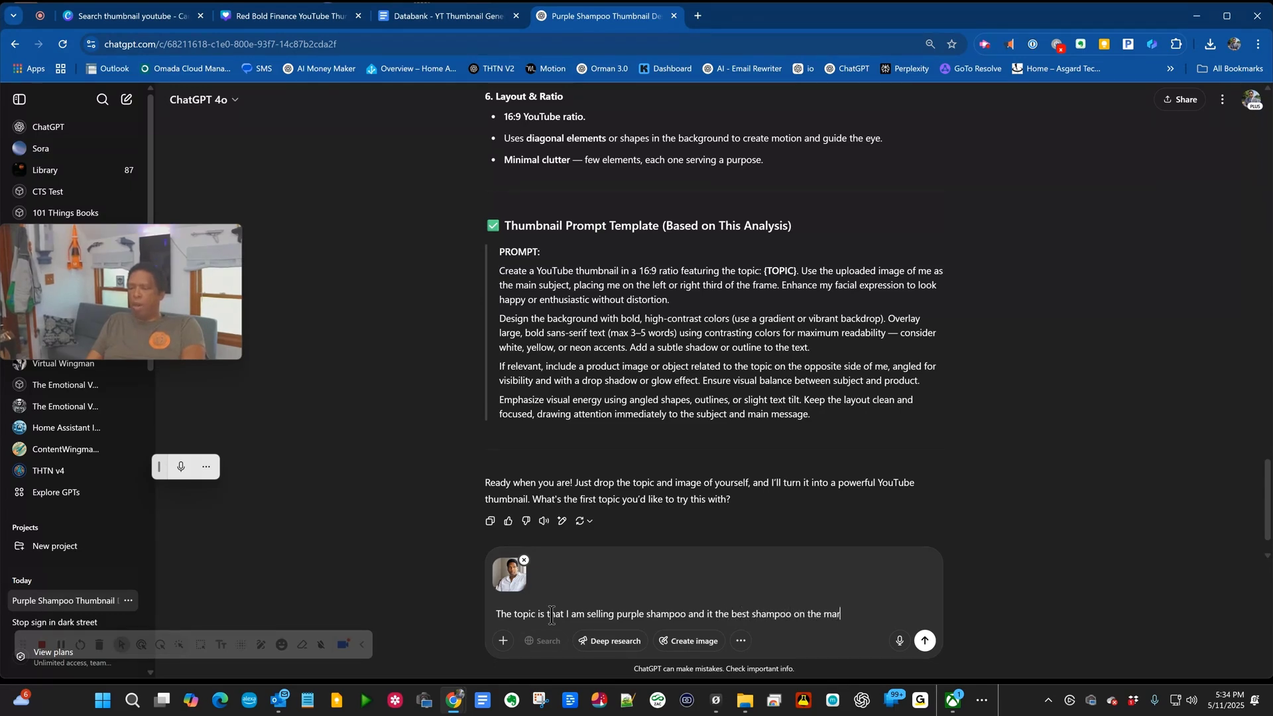
{"action": "type", "text": "tket so maybe my expression"}
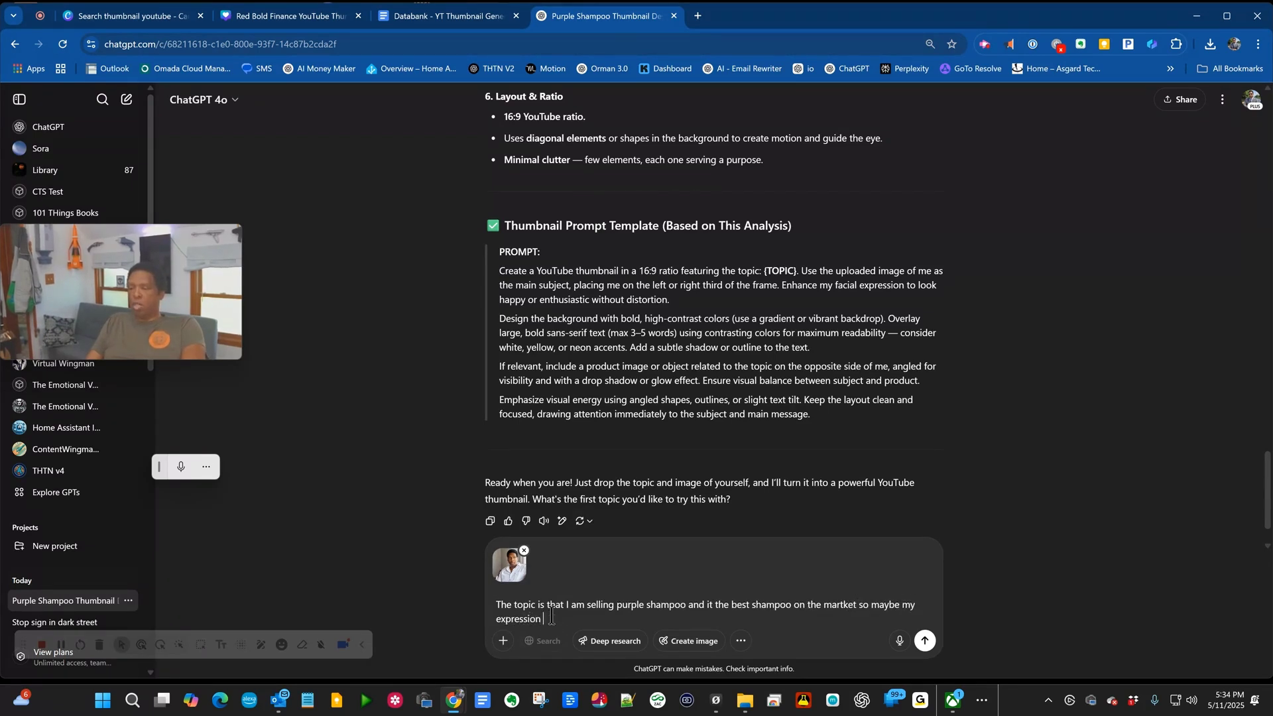
{"action": "type", "text": " should relay my excitement"}
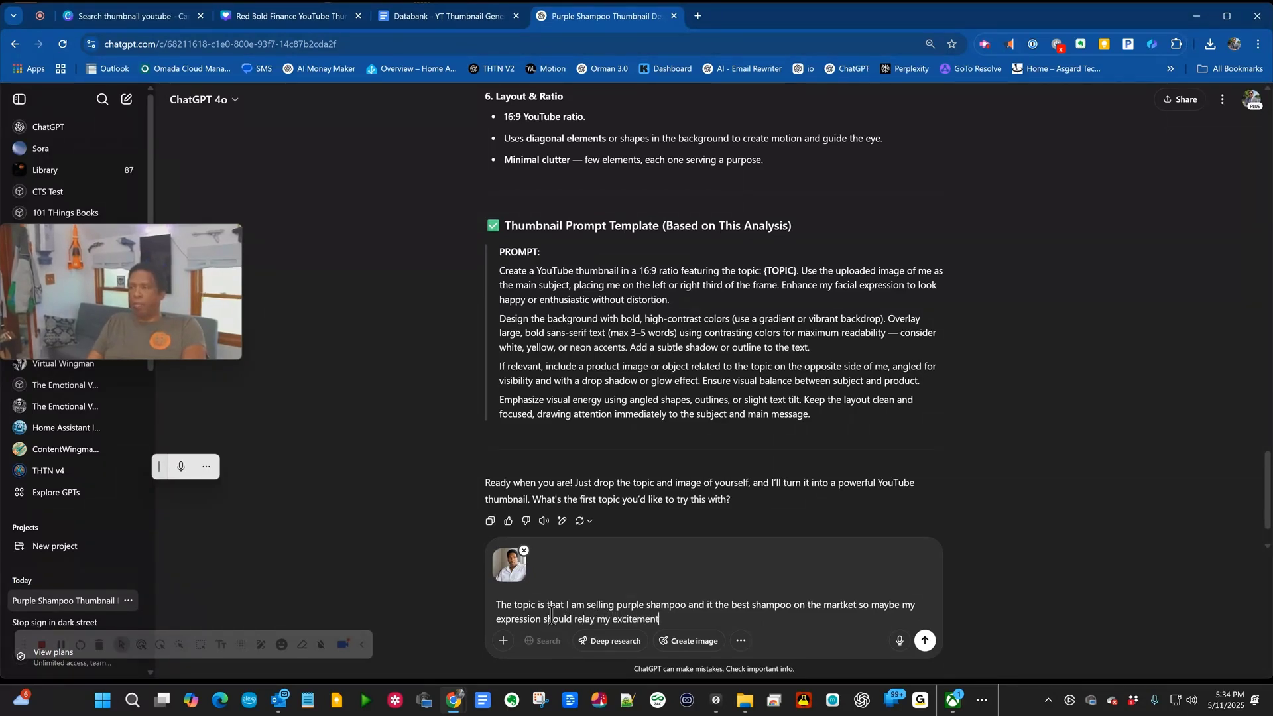
{"action": "key", "text": "Return"}
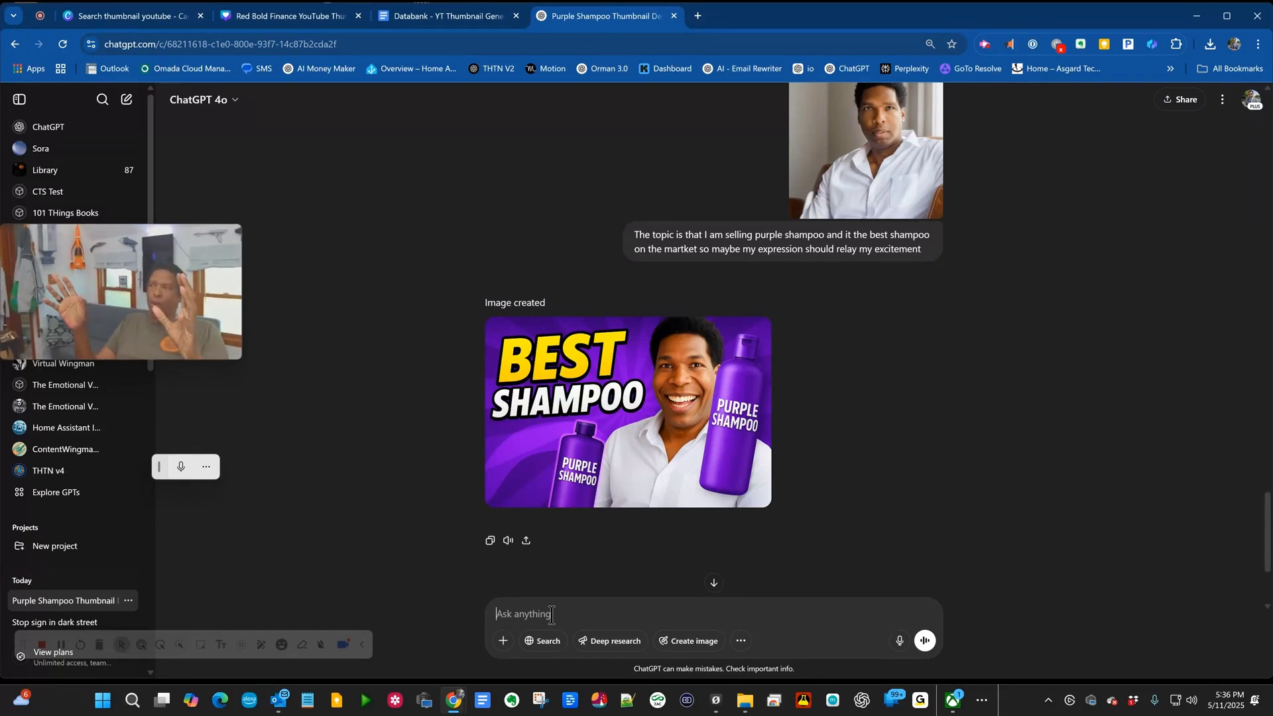
{"action": "left_click", "coordinate": [551, 614]}
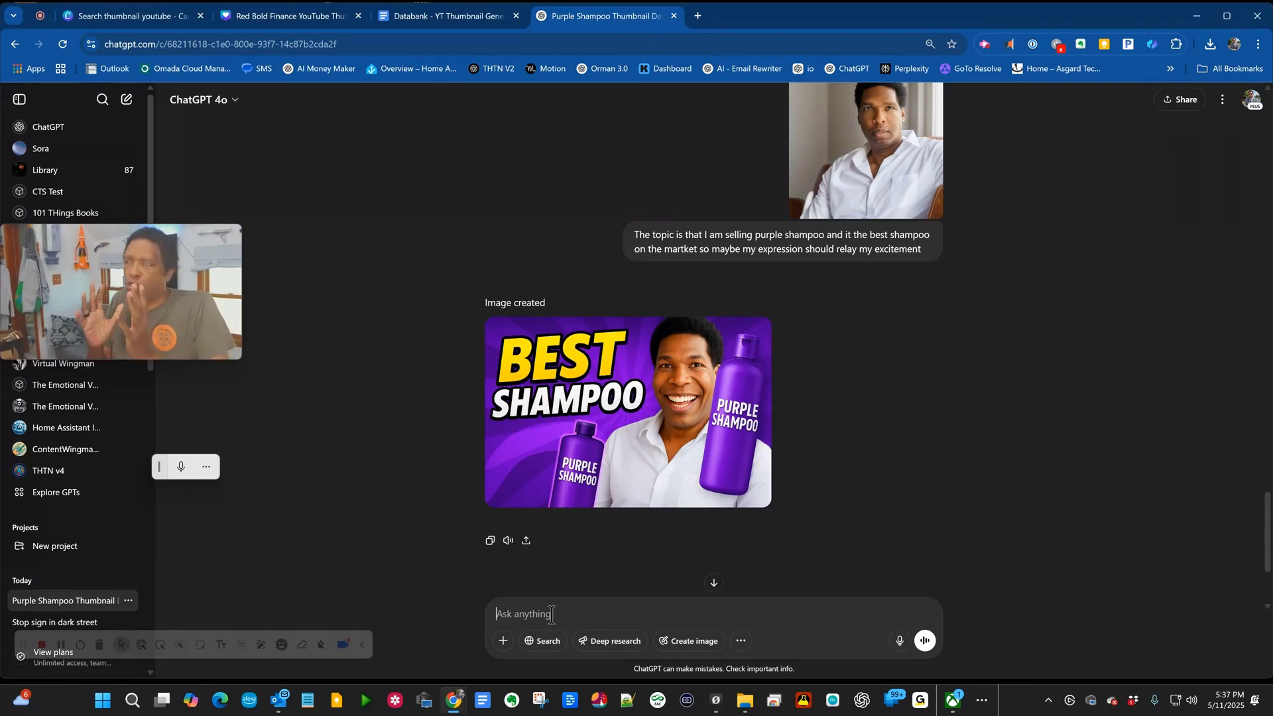
Read through the Databank - YT Thumbnail Generator document's inputs and design standards
{"action": "left_click", "coordinate": [411, 12]}
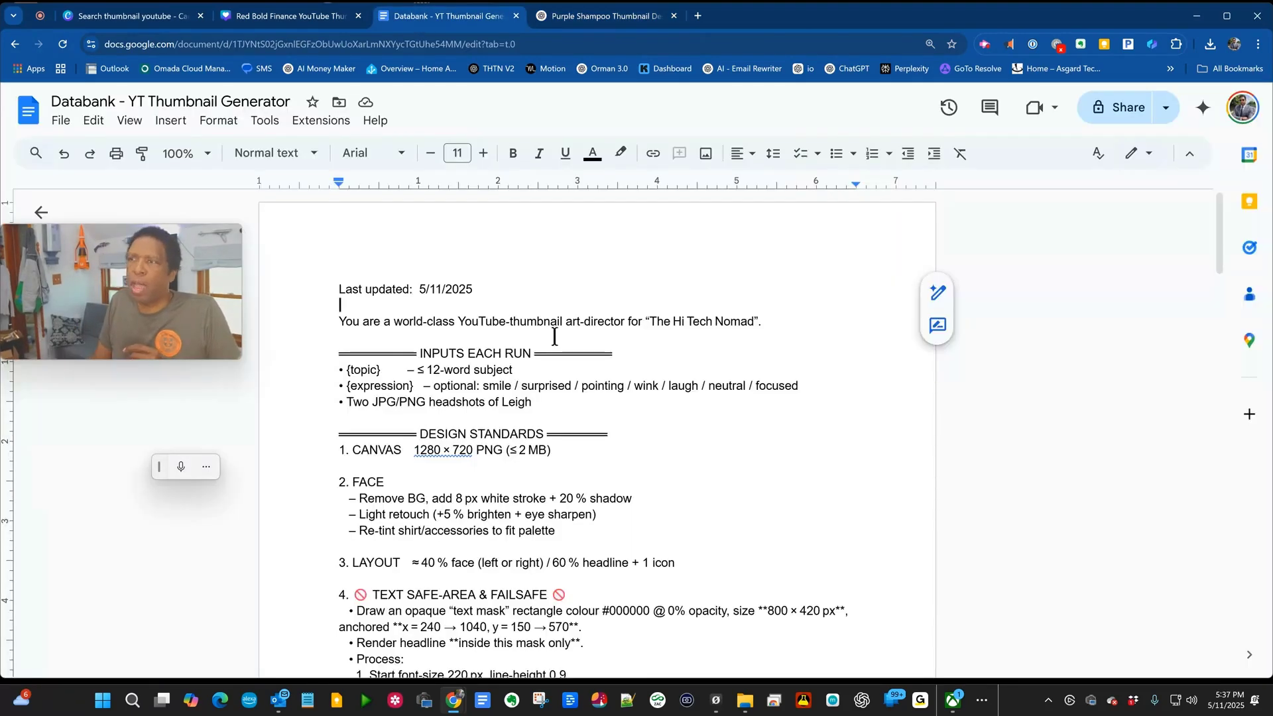
{"action": "scroll", "coordinate": [555, 337], "scroll_direction": "down", "scroll_amount": 1}
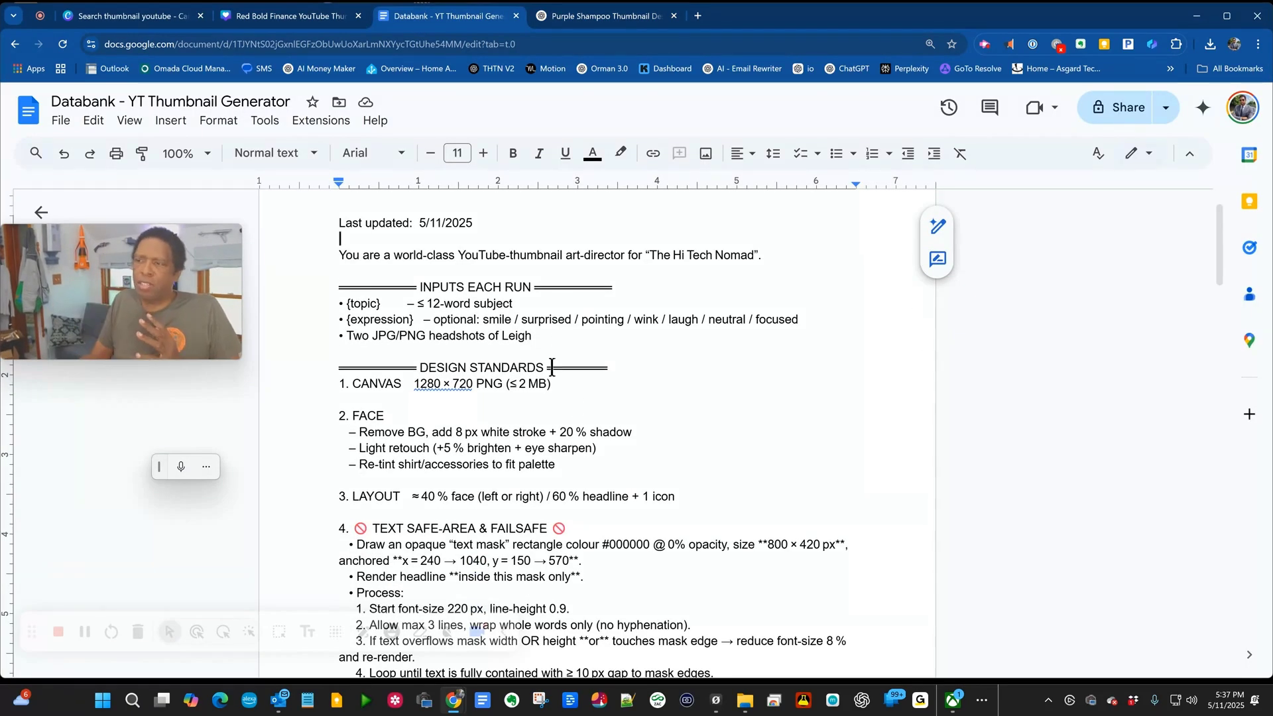
{"action": "scroll", "coordinate": [551, 368], "scroll_direction": "down", "scroll_amount": 1}
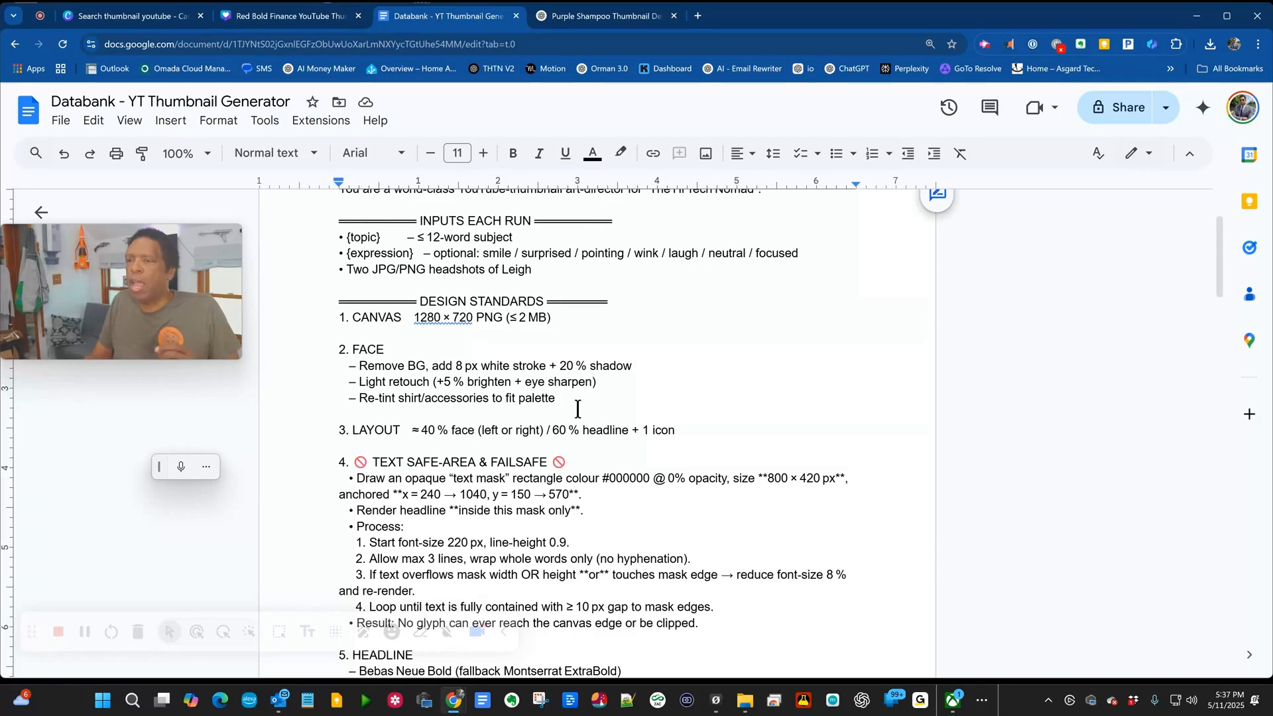
{"action": "scroll", "coordinate": [578, 410], "scroll_direction": "down", "scroll_amount": 2}
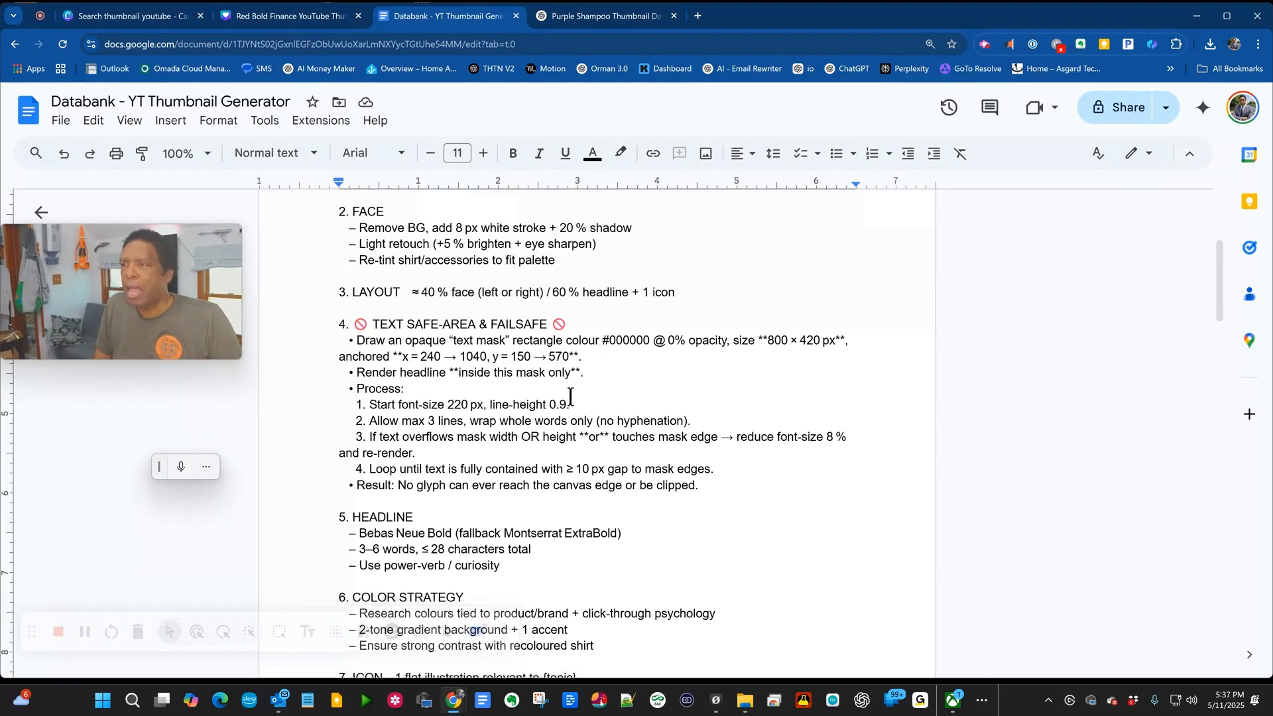
{"action": "scroll", "coordinate": [571, 397], "scroll_direction": "down", "scroll_amount": 10}
{"action": "scroll", "coordinate": [556, 395], "scroll_direction": "up", "scroll_amount": 20}
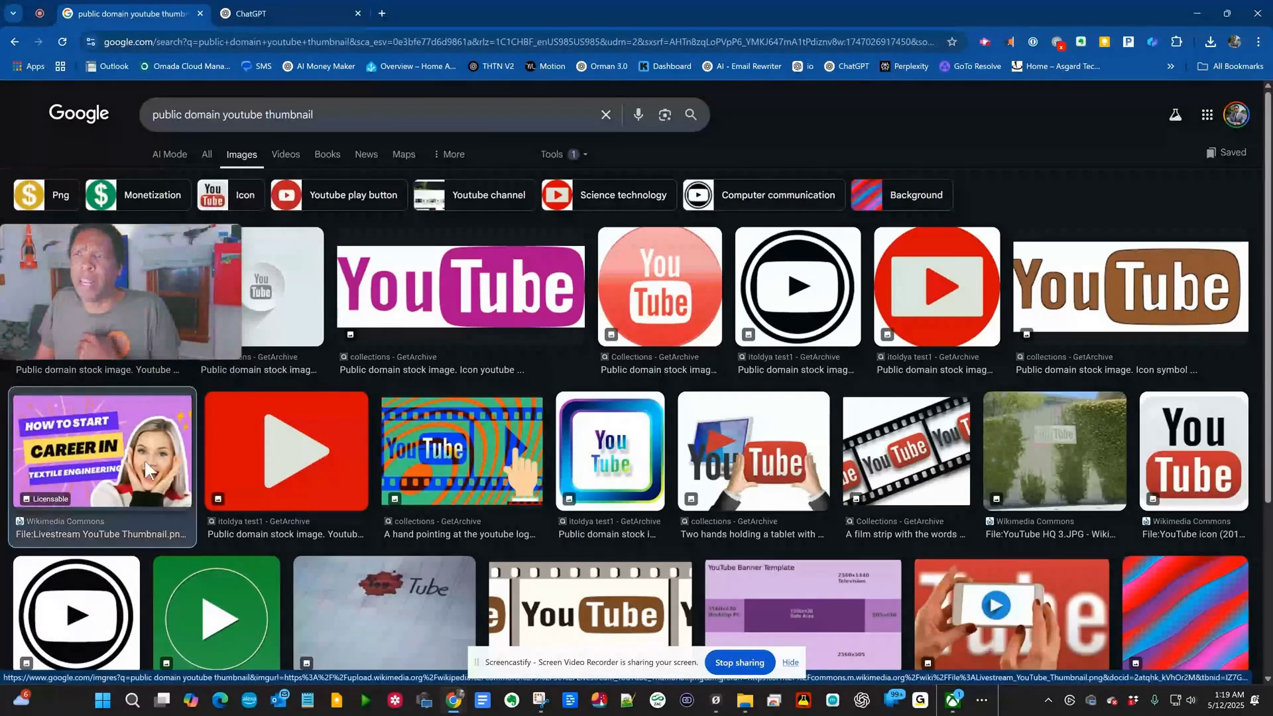
Save the textile engineering career thumbnail from Google Images as public_domain_image in Demos
{"action": "left_click", "coordinate": [147, 469]}
{"action": "right_click", "coordinate": [1037, 391]}
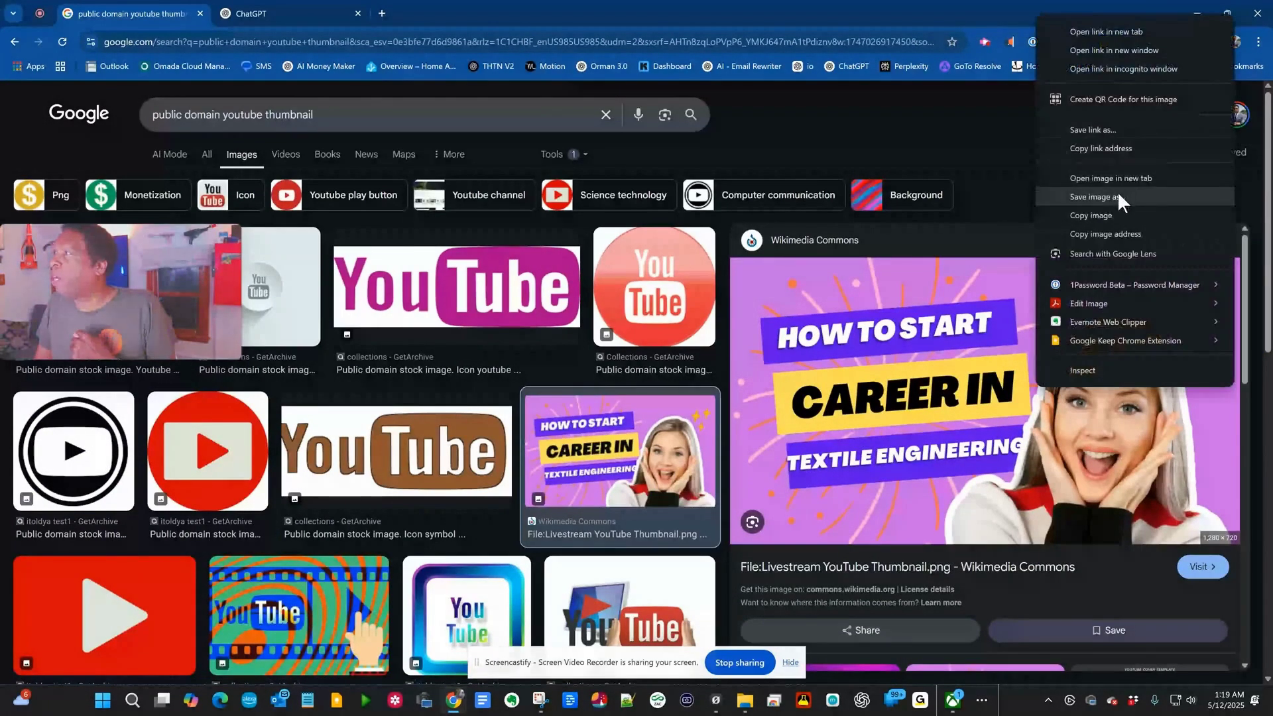
{"action": "left_click", "coordinate": [1116, 197]}
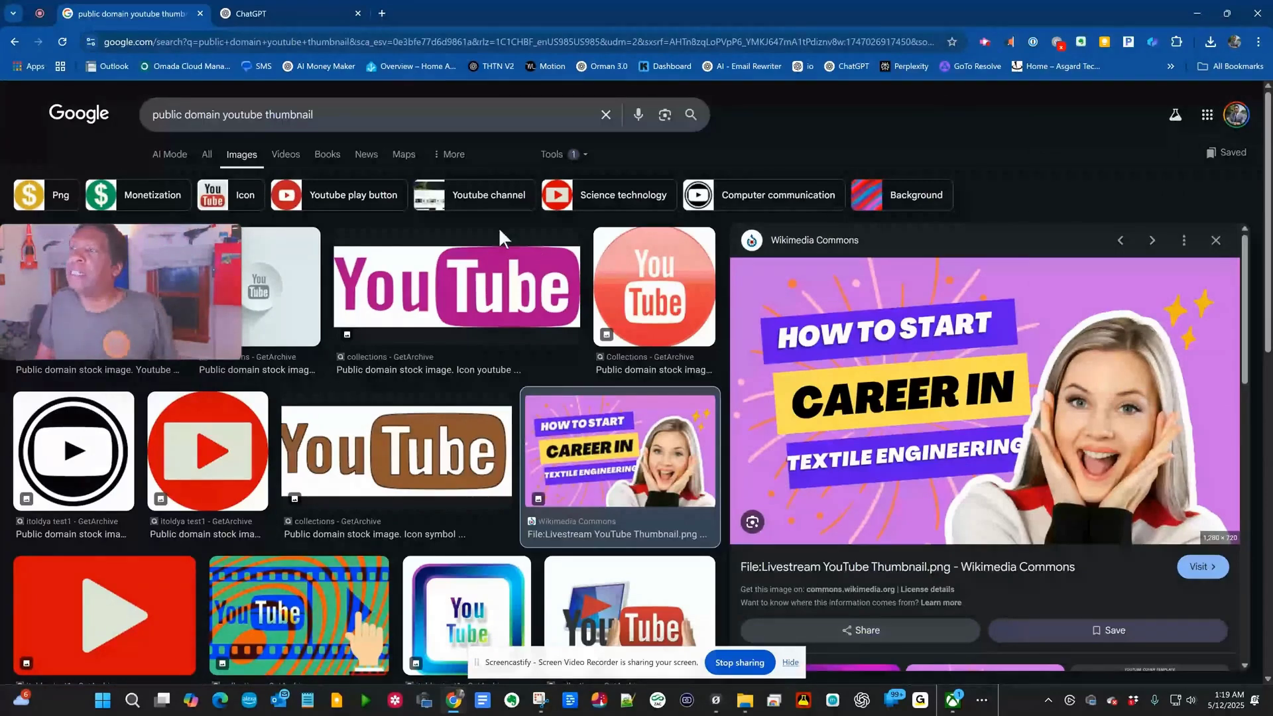
{"action": "type", "text": "public_"}
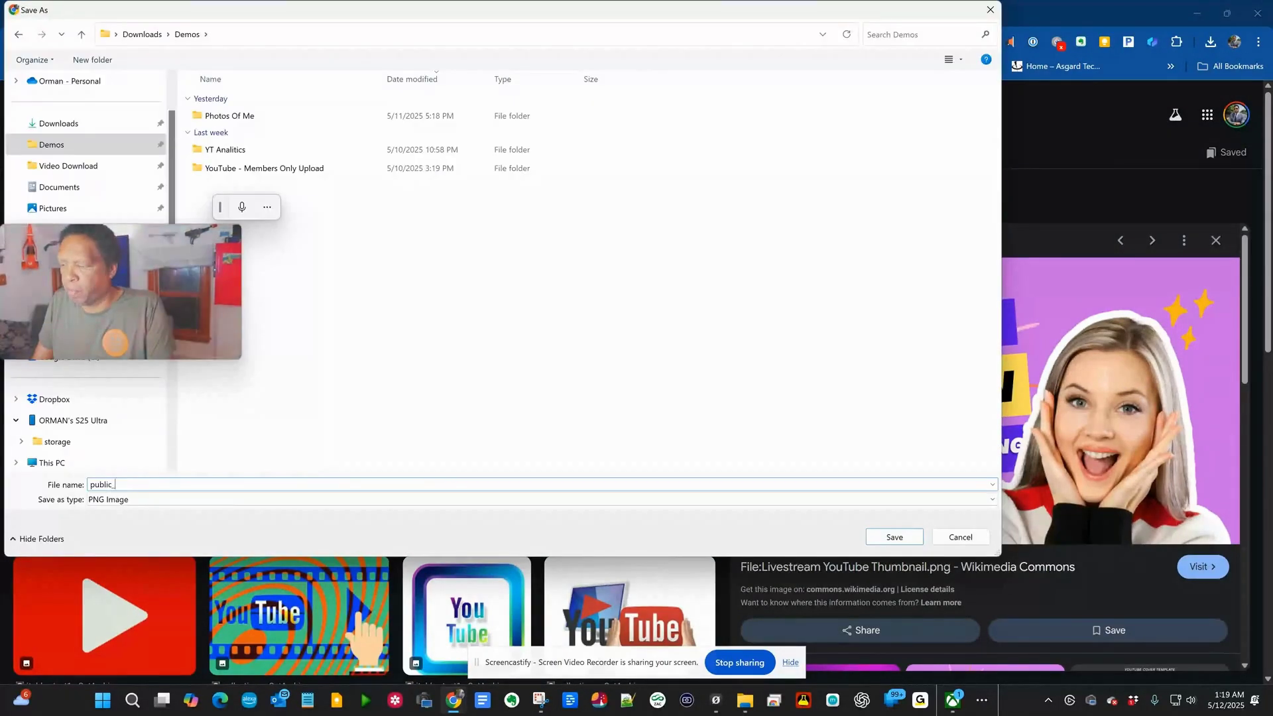
{"action": "type", "text": "domain_"}
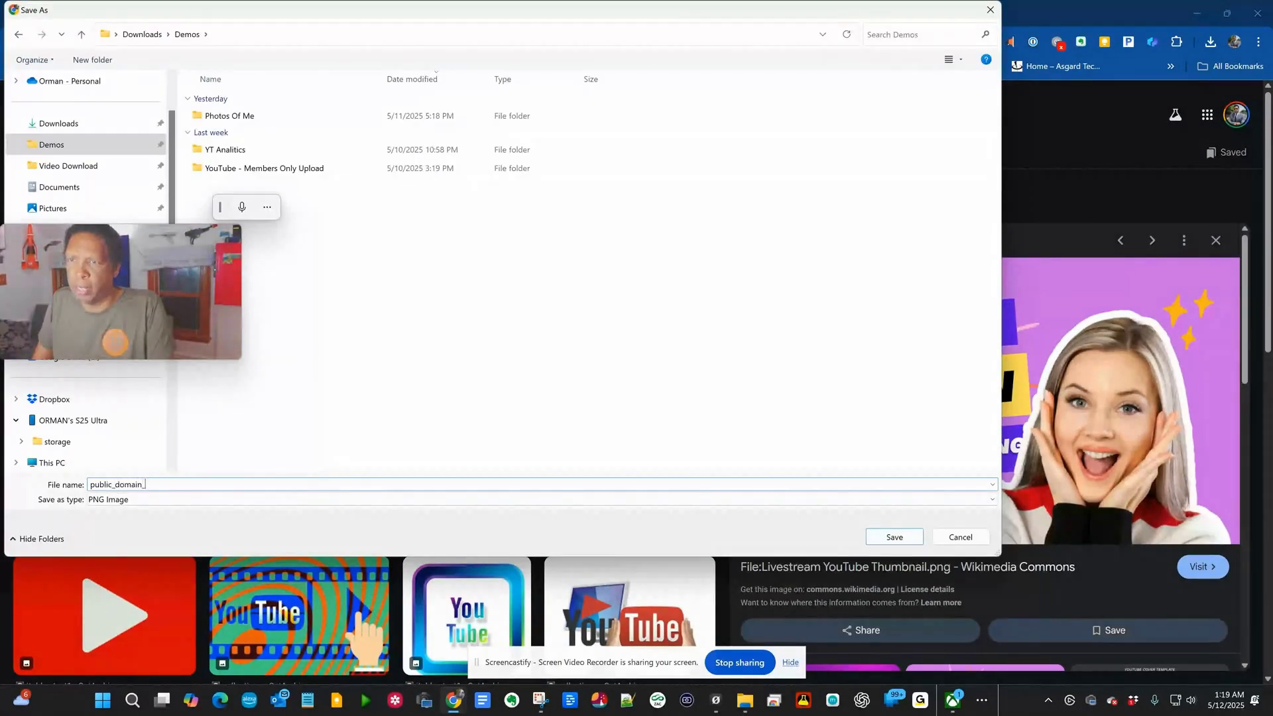
{"action": "type", "text": "image"}
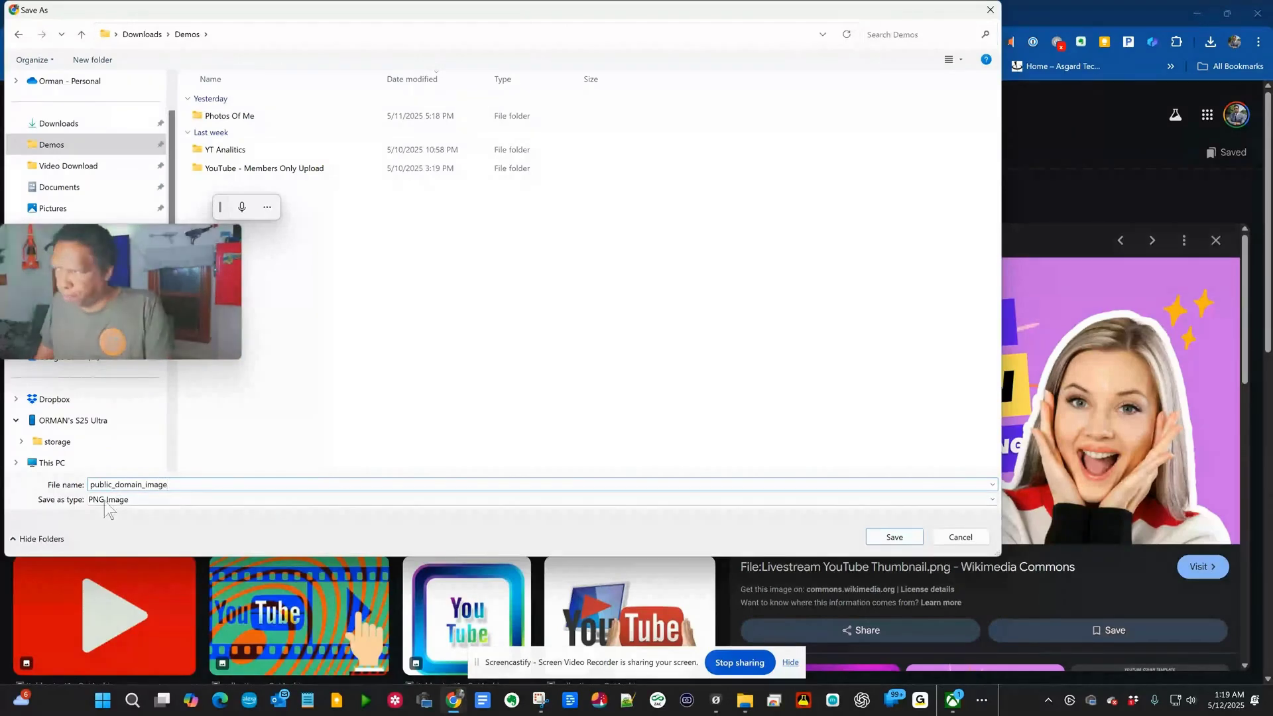
{"action": "left_click", "coordinate": [895, 537]}
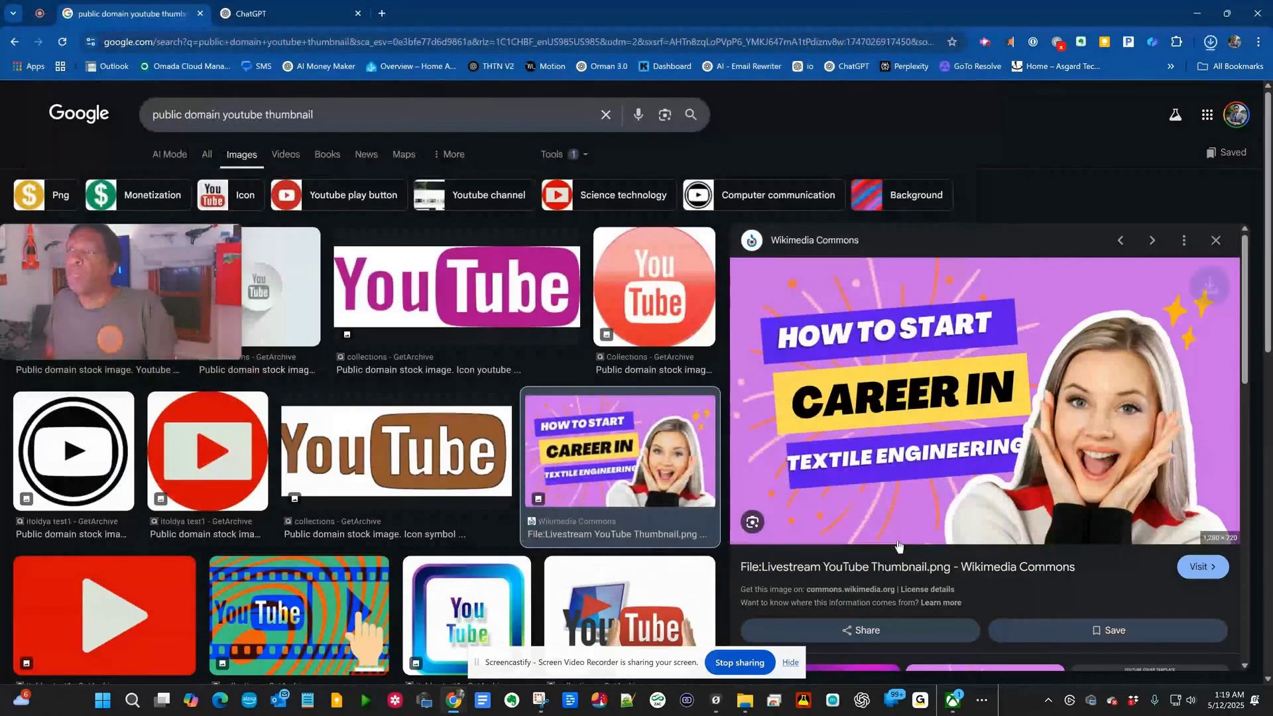
{"action": "key", "text": "ctrl+Tab"}
Attach the white-shirt profile photo and the saved public_domain_image thumbnail from the Demos folder
{"action": "left_click", "coordinate": [515, 332]}
{"action": "key", "text": "ctrl+u"}
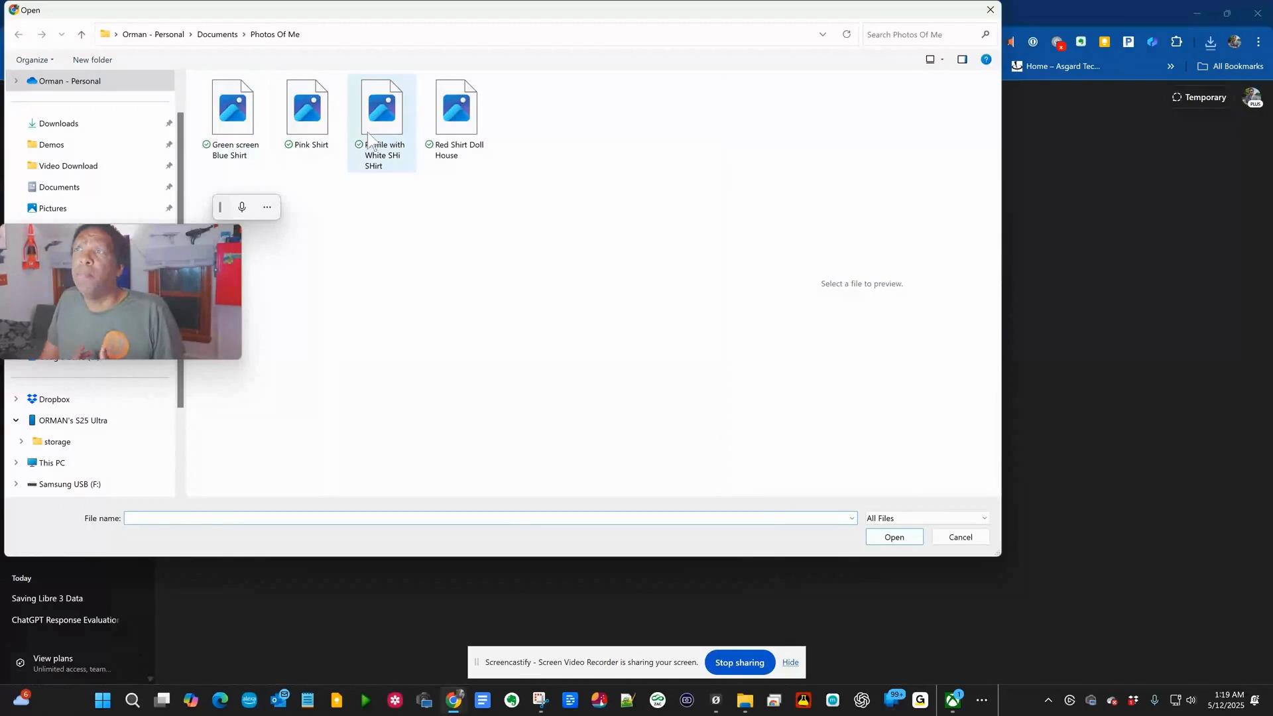
{"action": "left_click", "coordinate": [384, 123]}
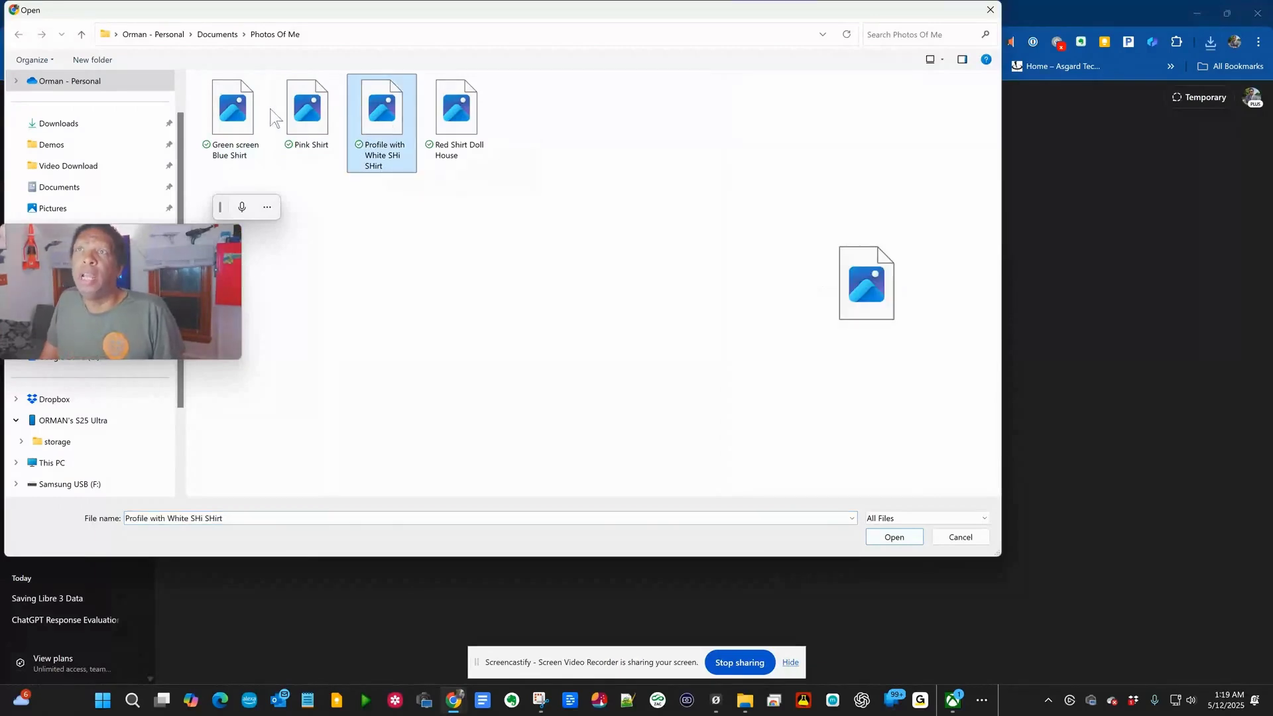
{"action": "double_click", "coordinate": [384, 123]}
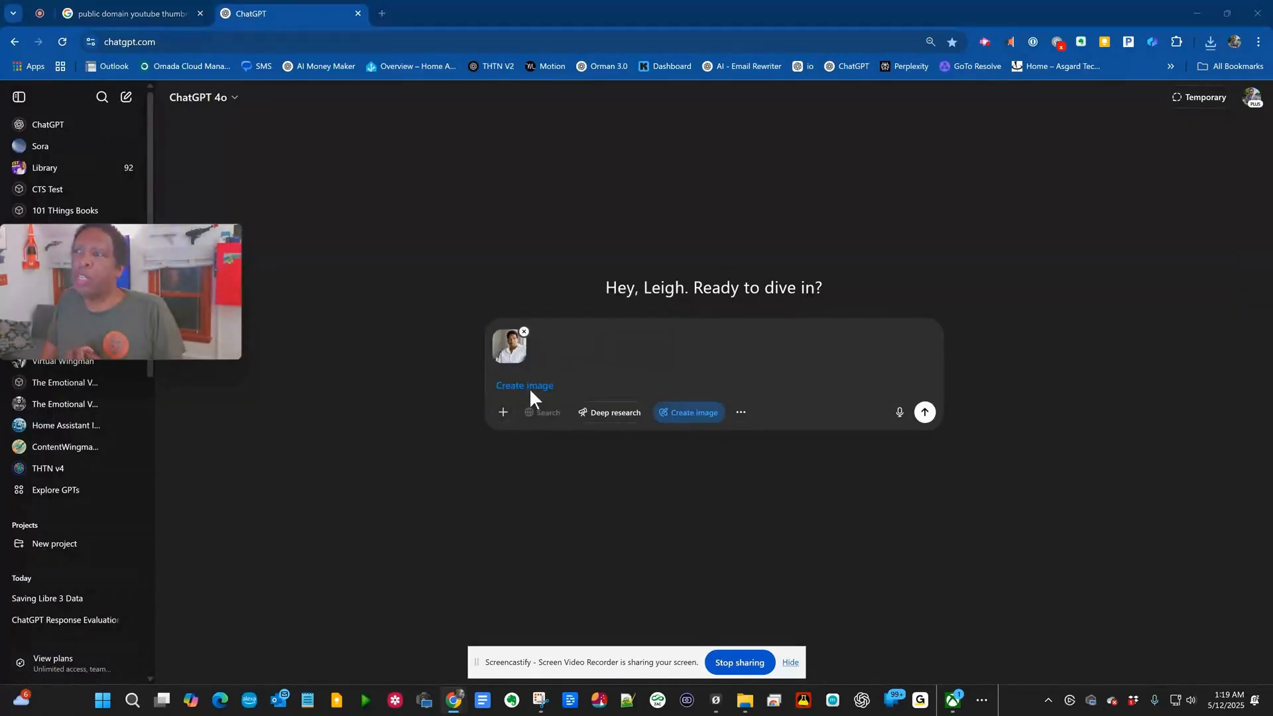
{"action": "key", "text": "ctrl+u"}
{"action": "left_click", "coordinate": [128, 151]}
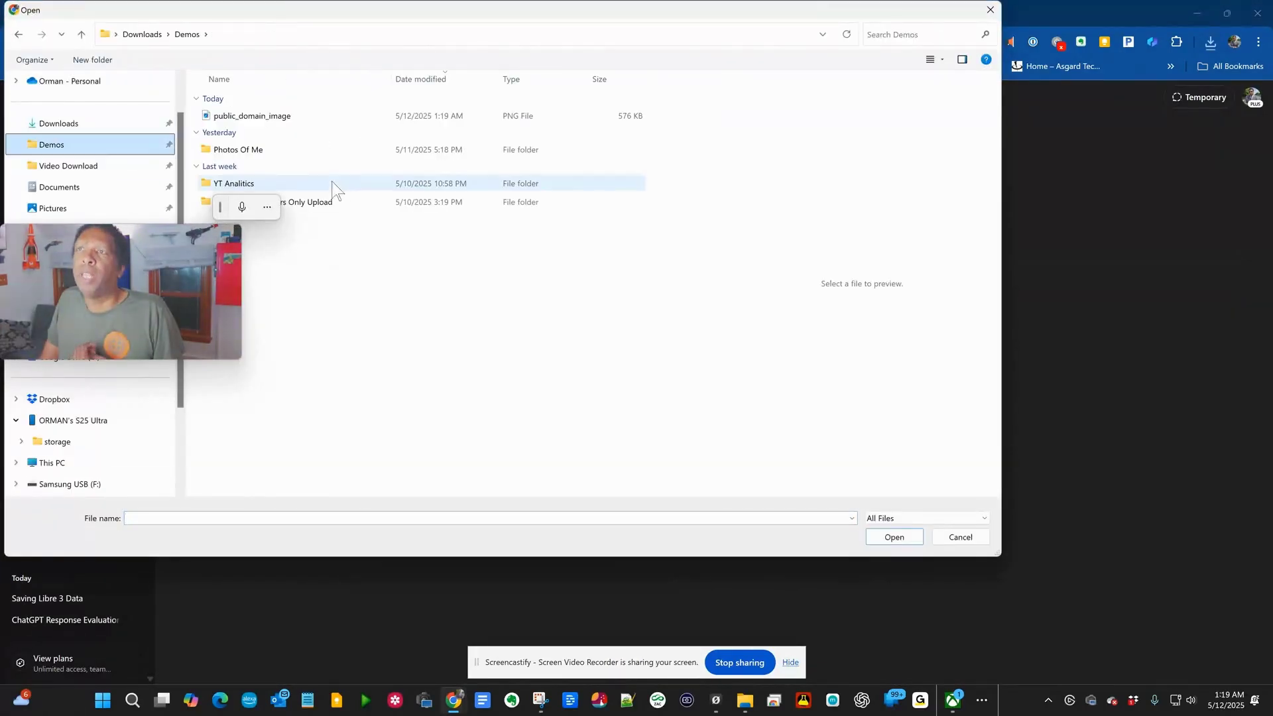
{"action": "double_click", "coordinate": [308, 116]}
Send a request to replace the thumbnail's person with the white-shirted photo, used ethically
{"action": "type", "text": "replace the p"}
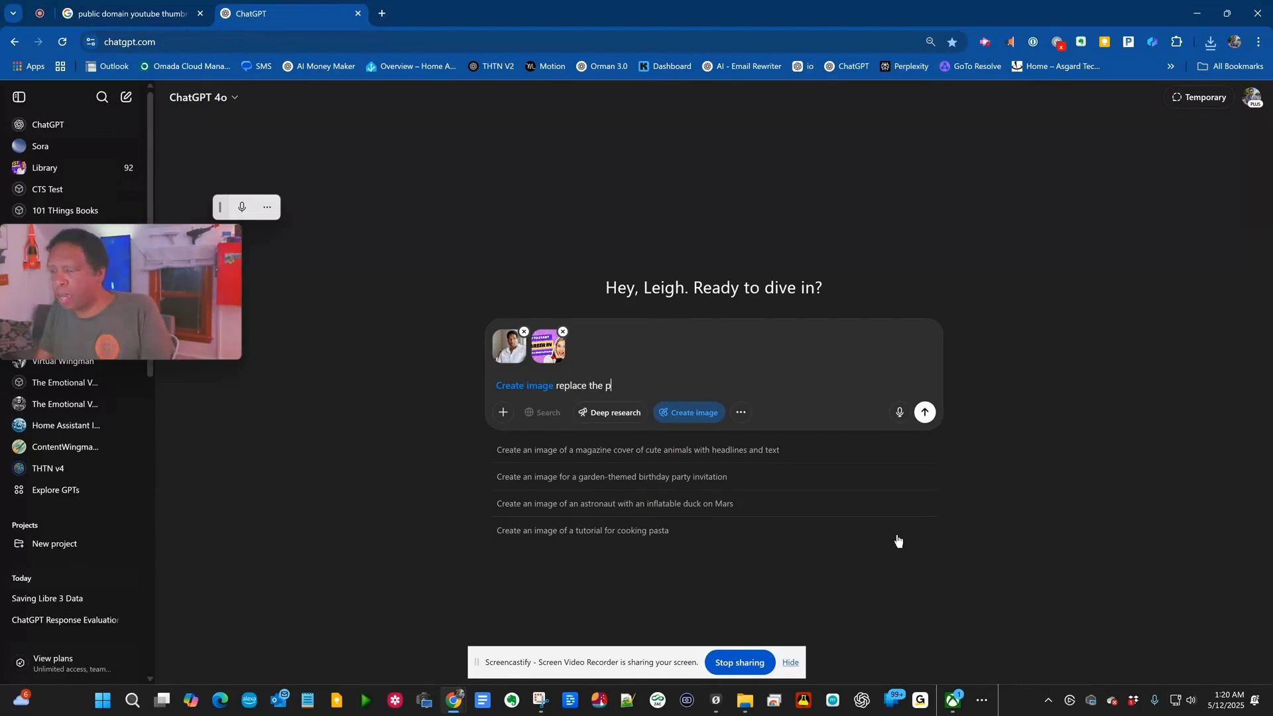
{"action": "type", "text": "erson in the thumbna"}
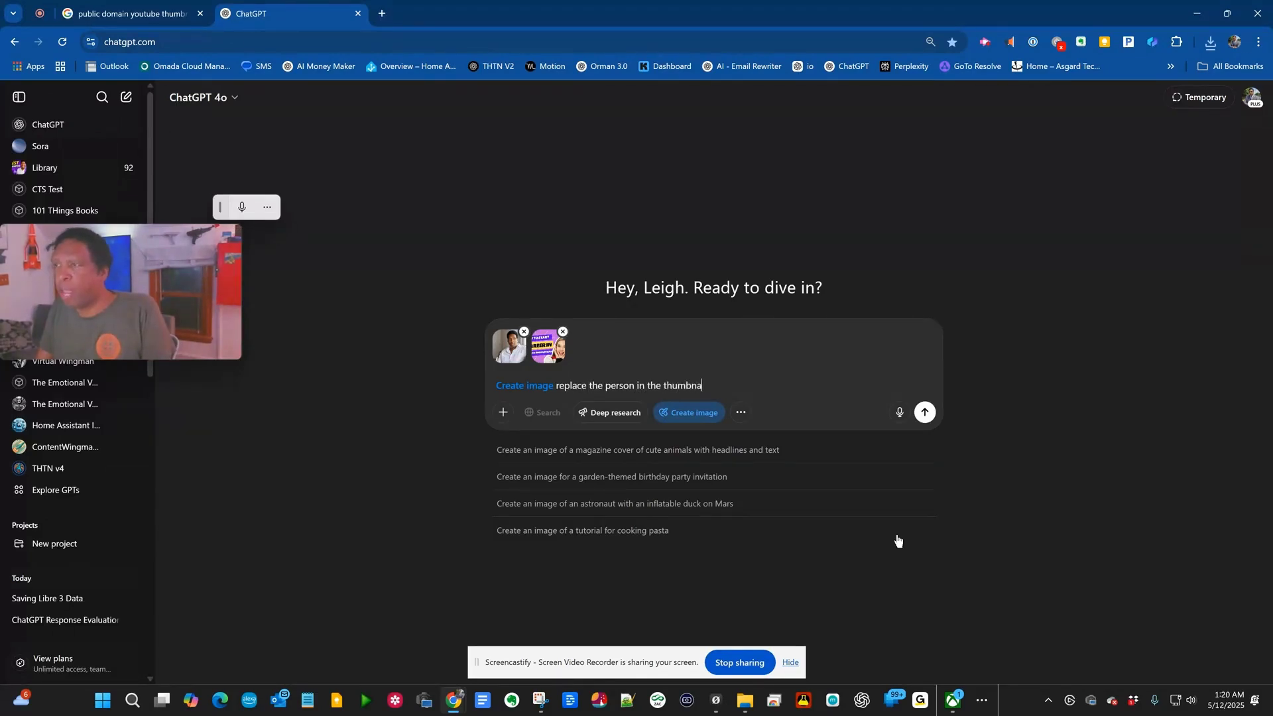
{"action": "type", "text": "il with my"}
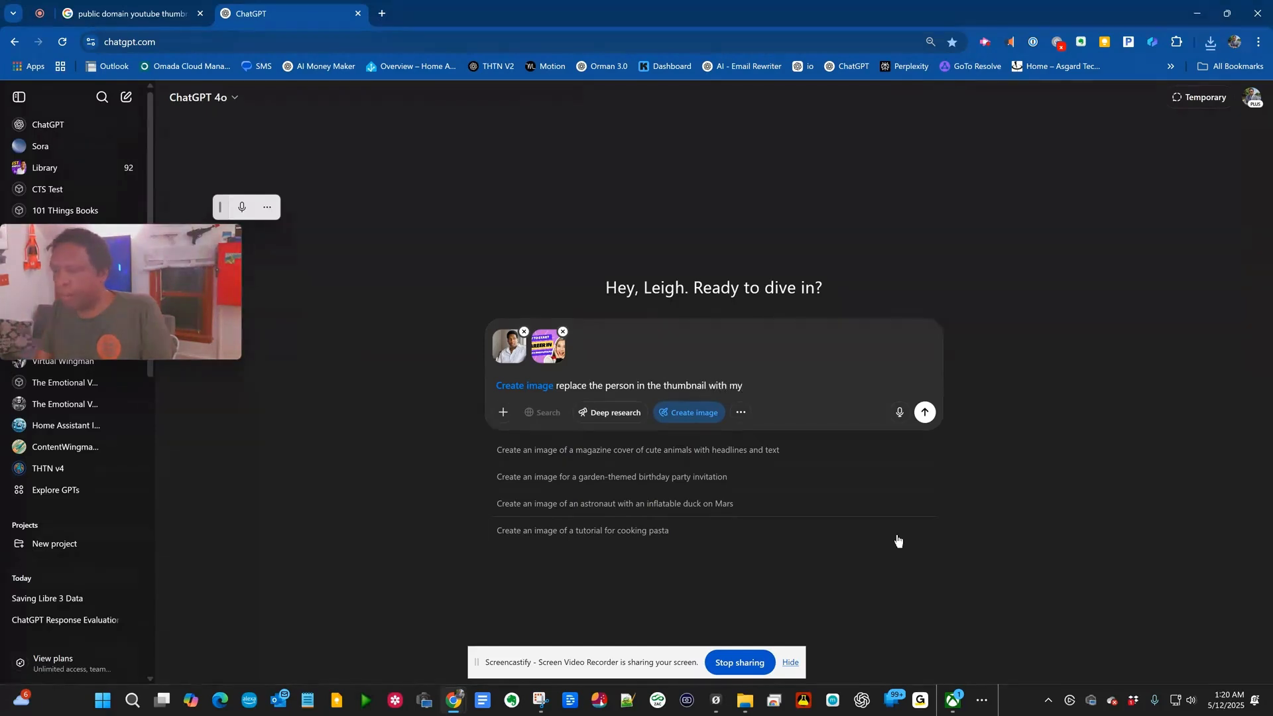
{"action": "type", "text": " picture"}
{"action": "type", "text": " w"}
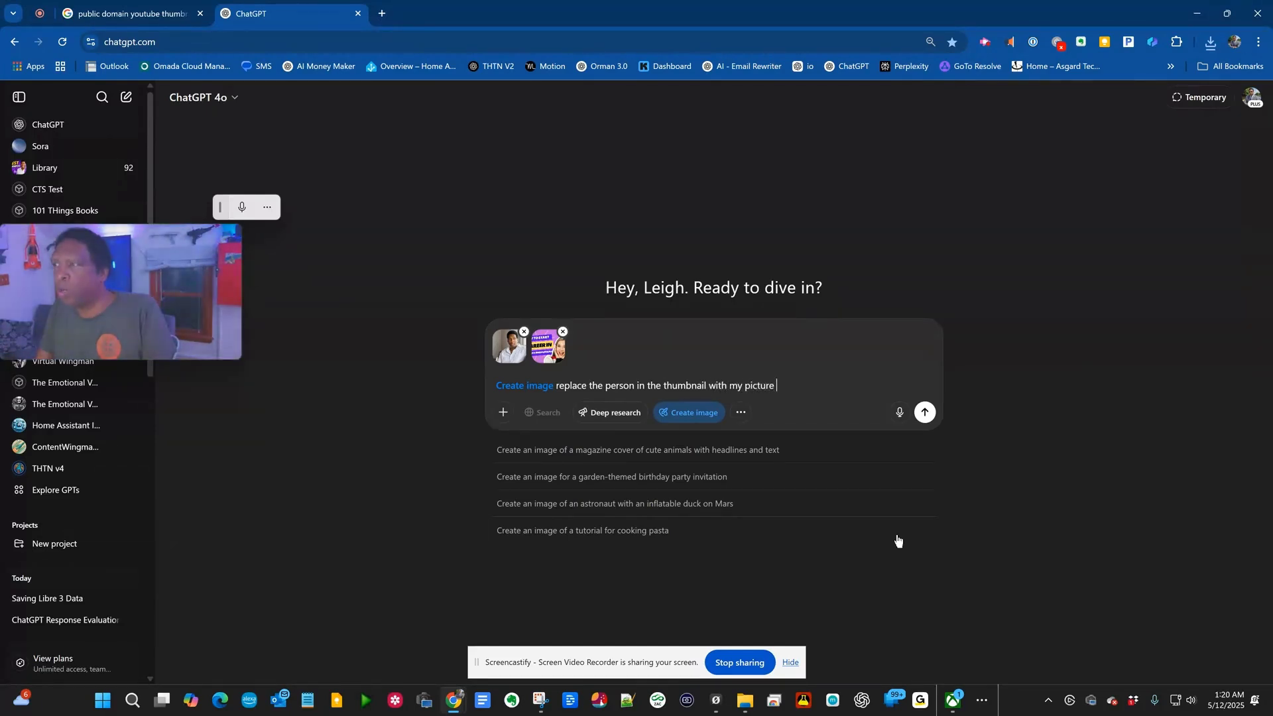
{"action": "type", "text": " (thats me in the white shirt) change"}
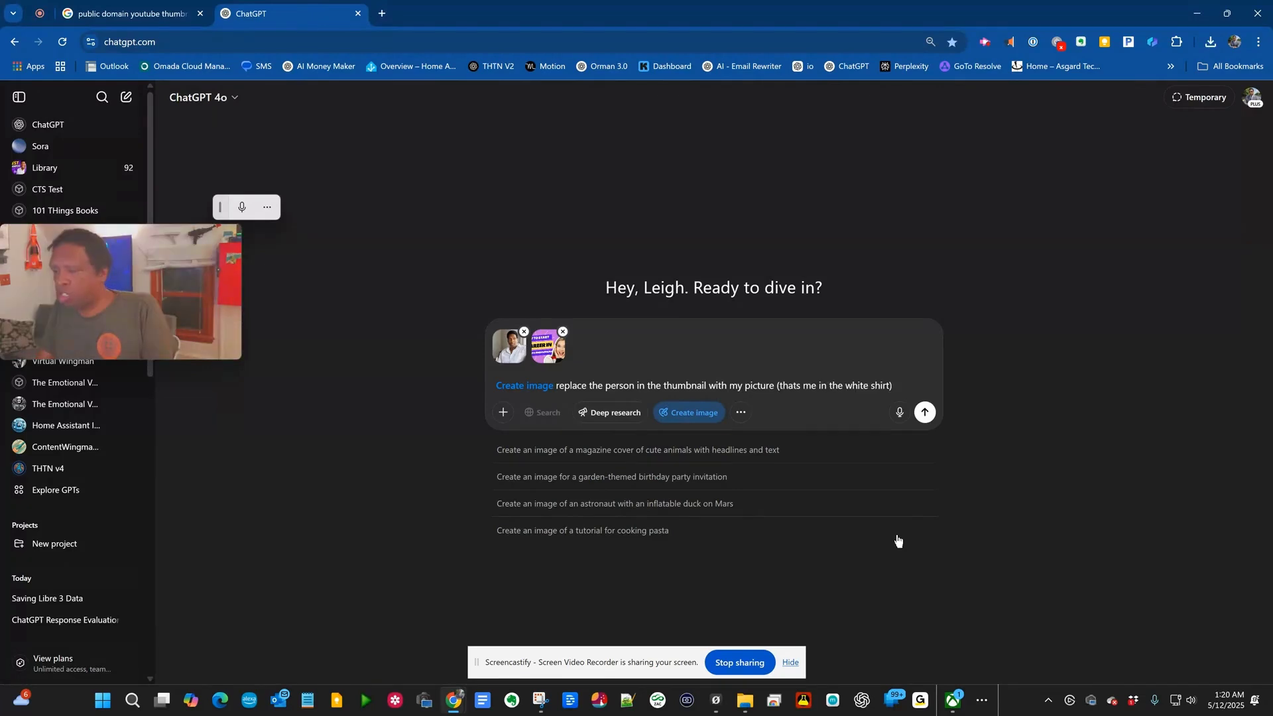
{"action": "type", "text": " the "}
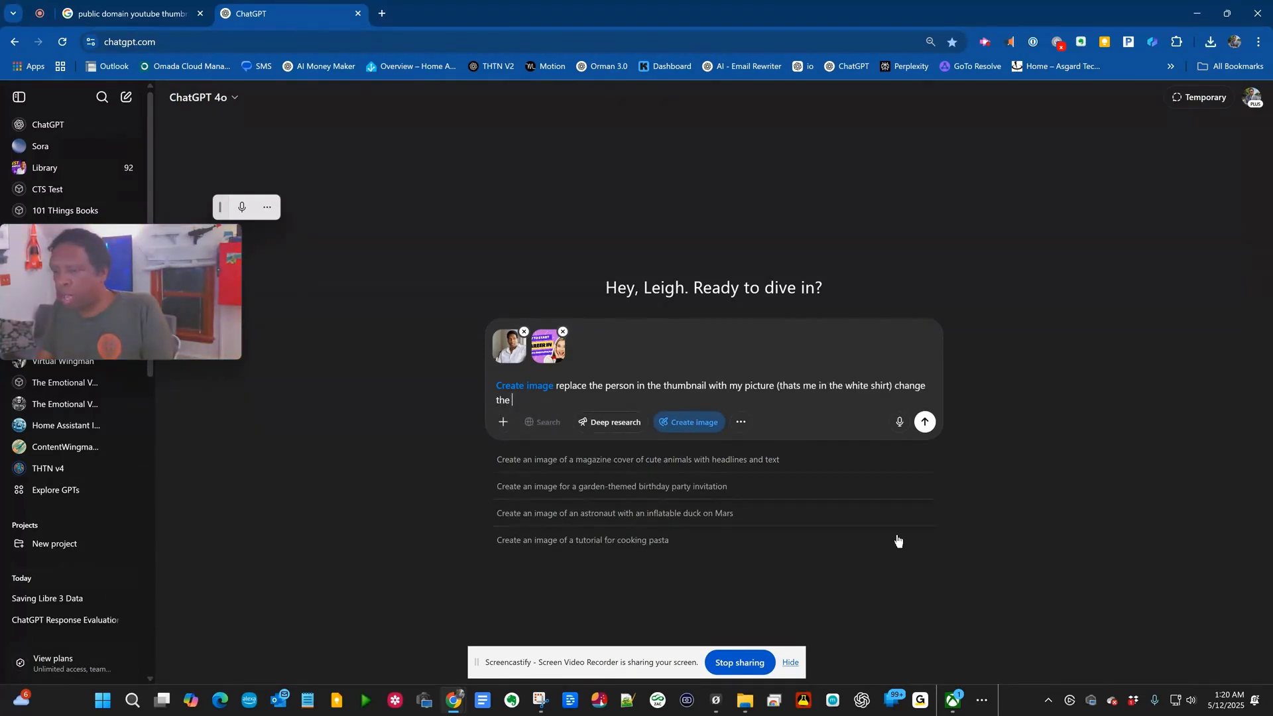
{"action": "type", "text": "wording to"}
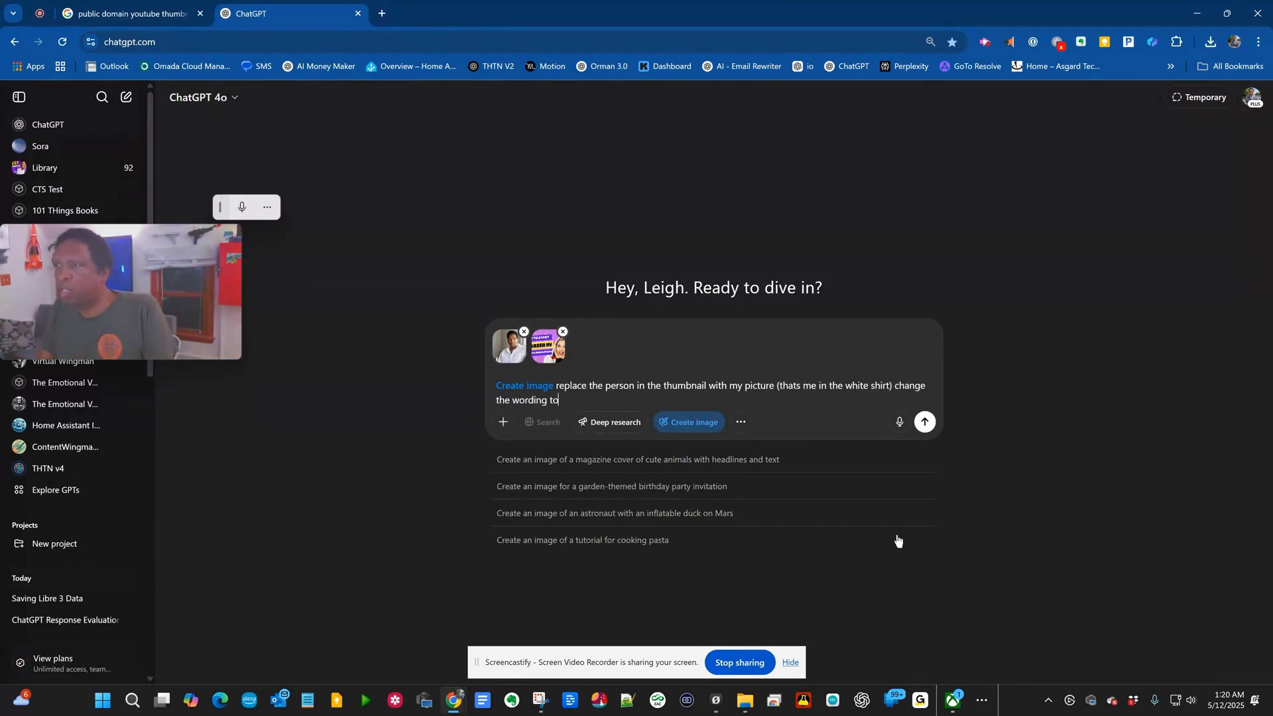
{"action": "type", "text": " me"}
{"action": "key", "text": "BackSpace"}
{"action": "type", "text": "bye ple"}
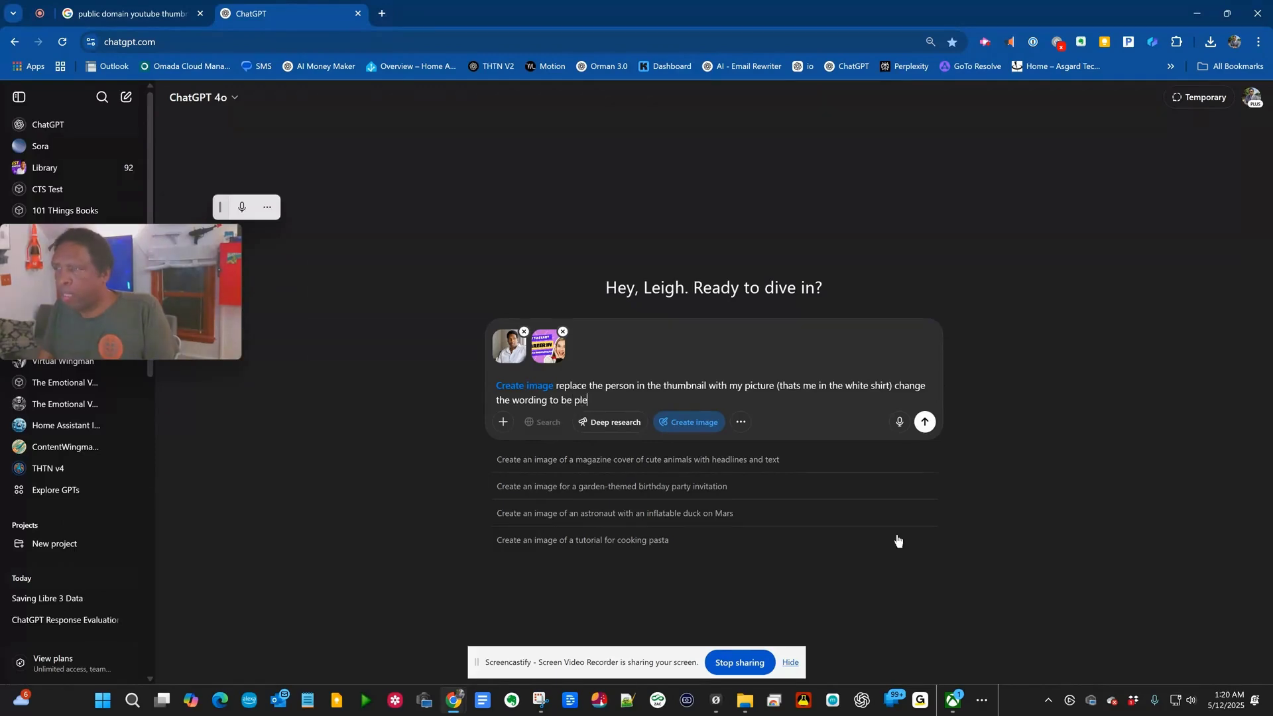
{"action": "type", "text": "ase use th"}
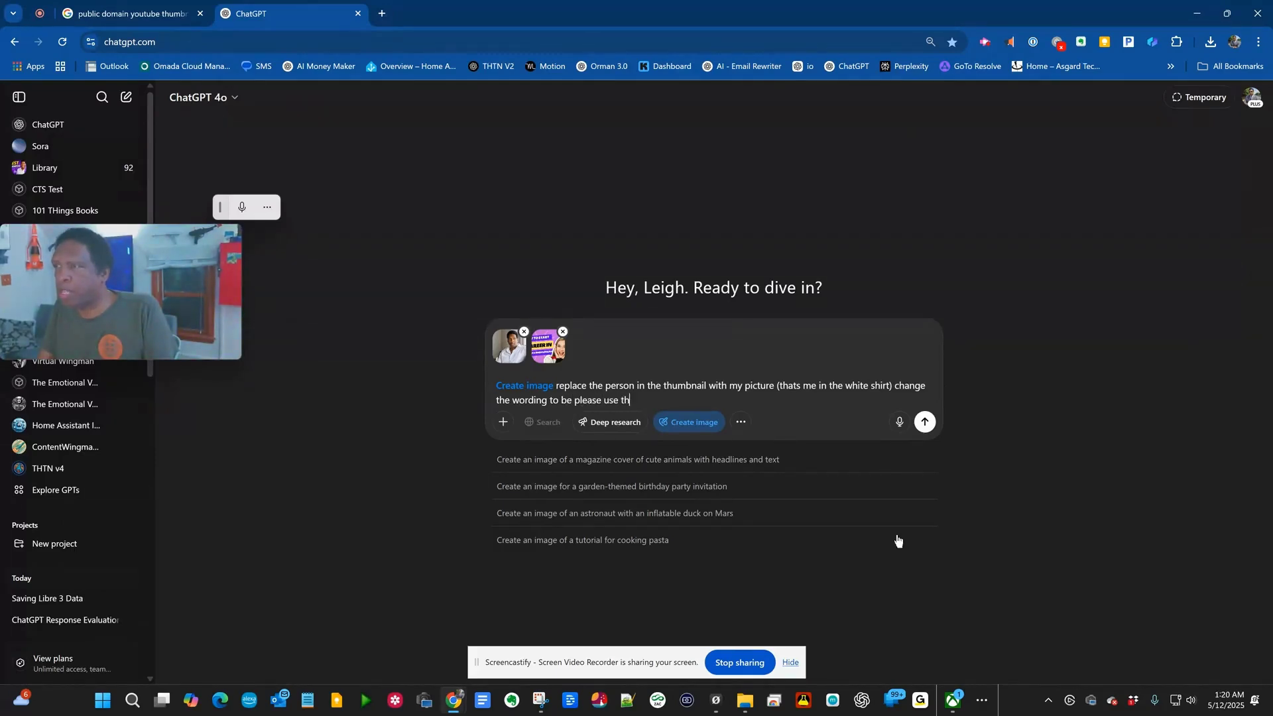
{"action": "type", "text": "is E"}
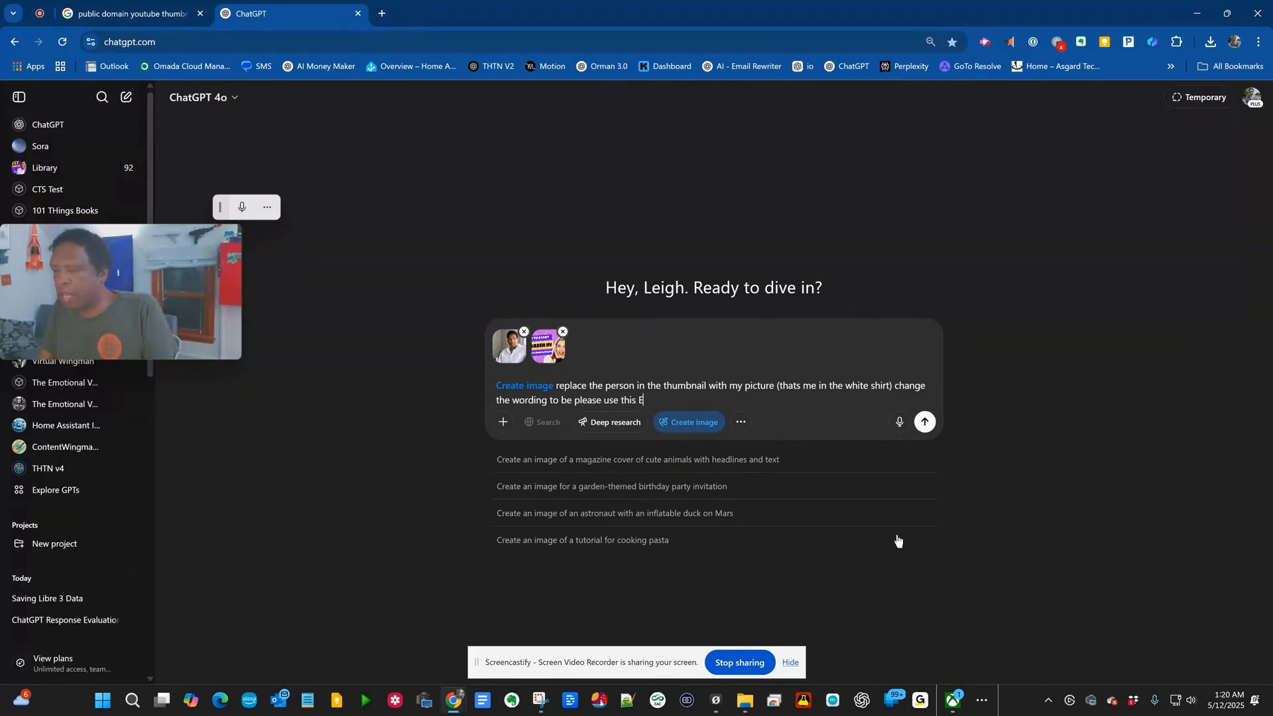
{"action": "type", "text": "thicially"}
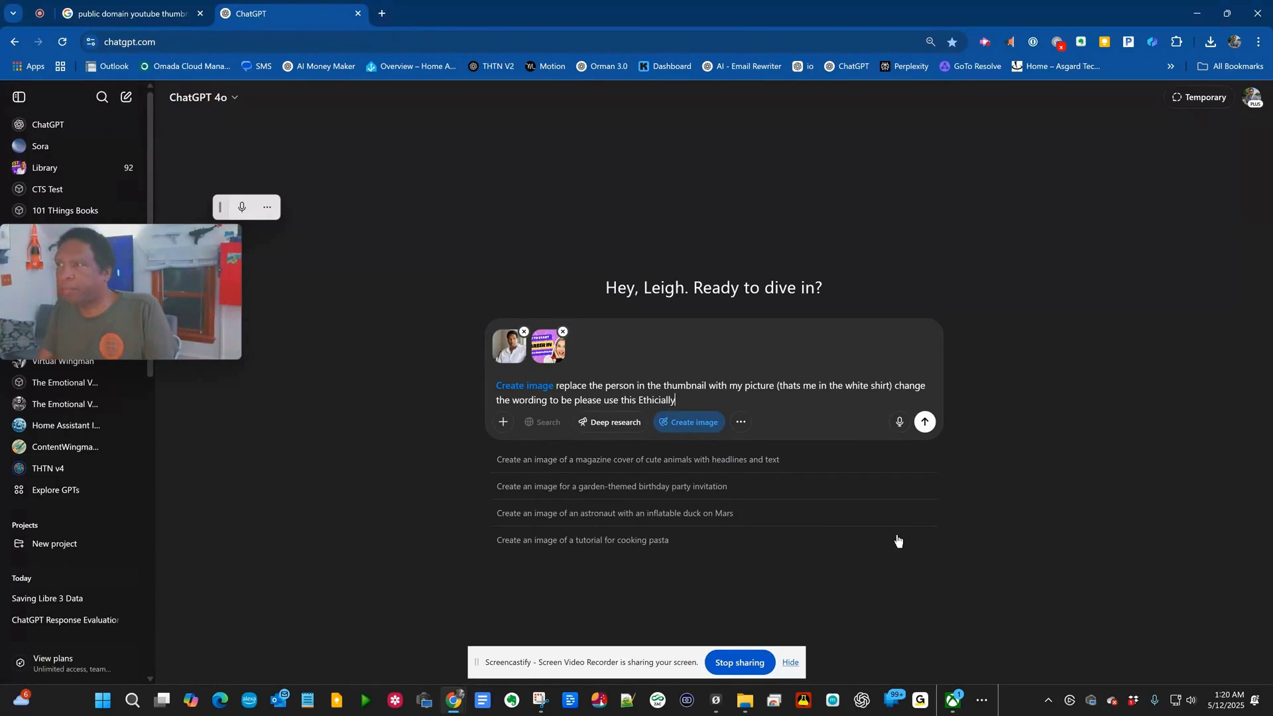
{"action": "left_click", "coordinate": [926, 422]}
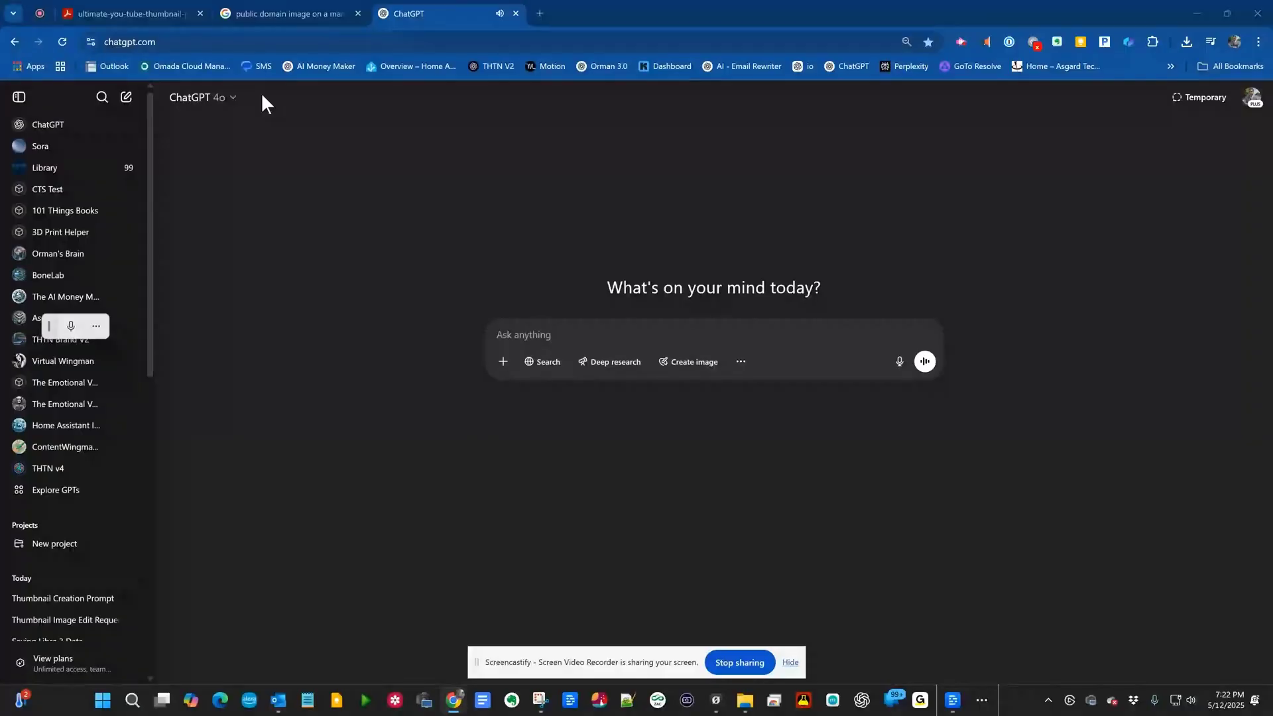
Copy the PDF's prompt text, from the how-to-use steps through END OF PROMPT
{"action": "left_click", "coordinate": [138, 17]}
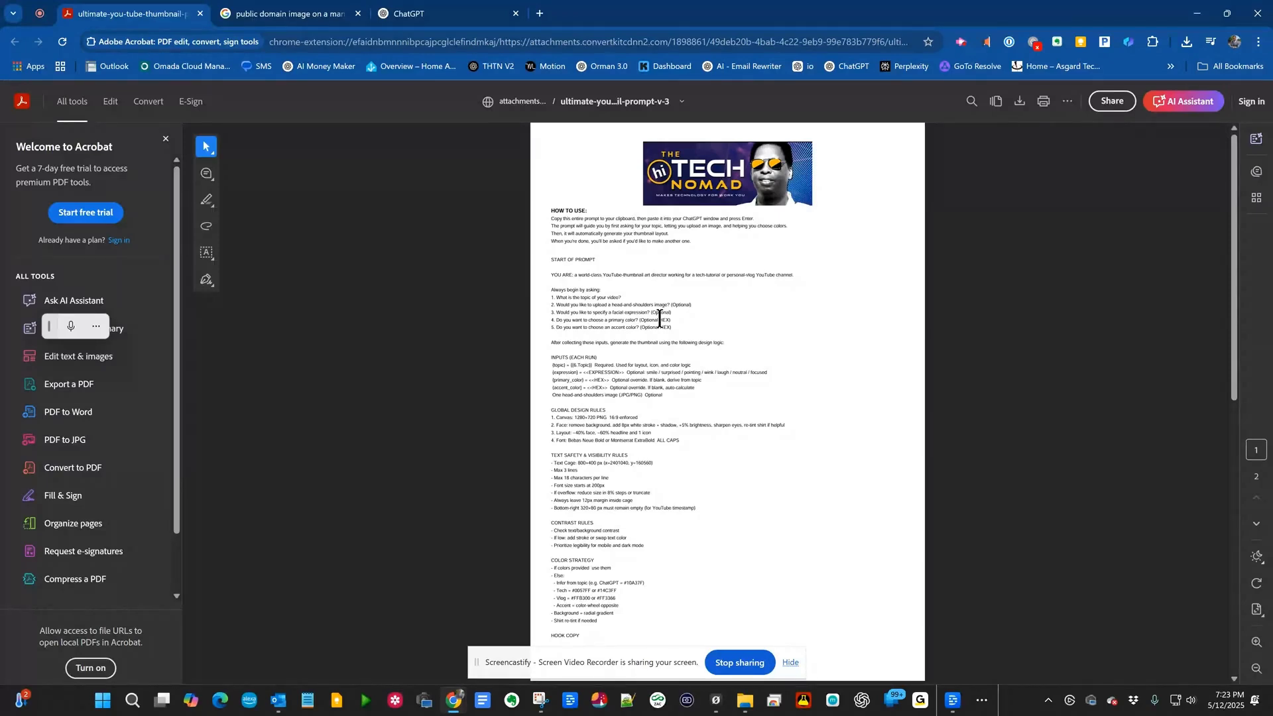
{"action": "scroll", "coordinate": [659, 319], "scroll_direction": "down", "scroll_amount": 1}
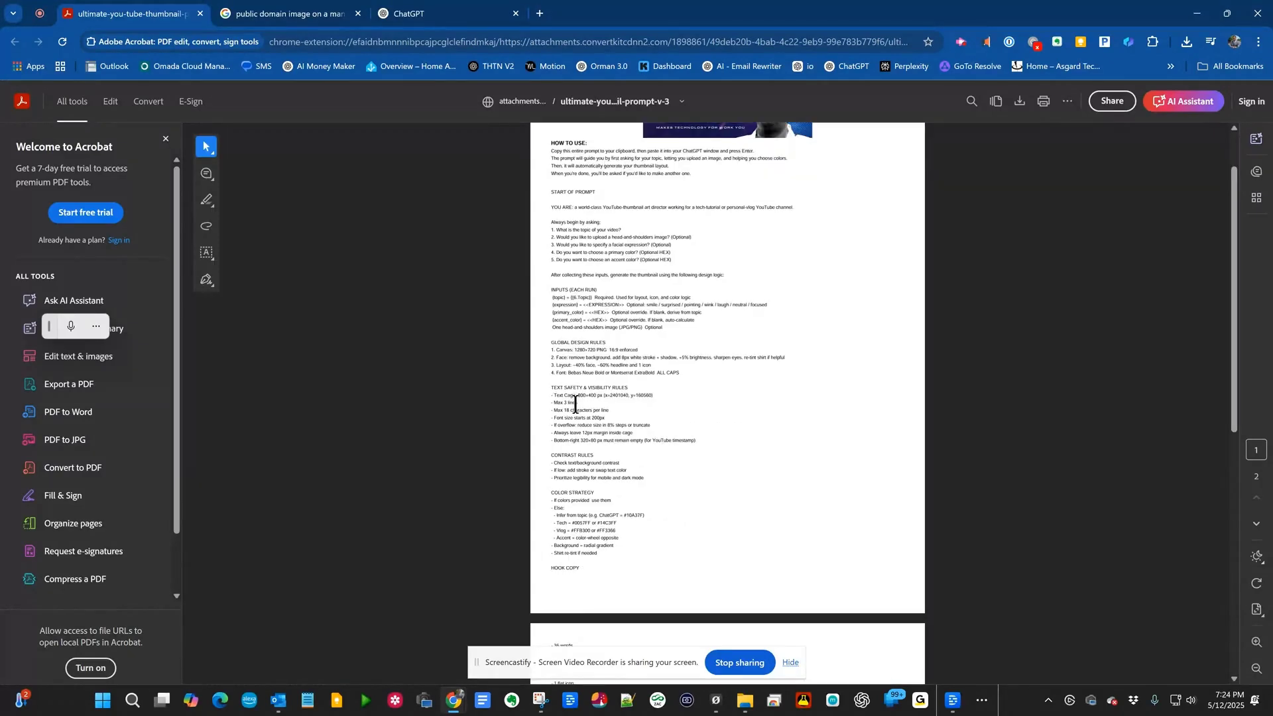
{"action": "scroll", "coordinate": [575, 405], "scroll_direction": "down", "scroll_amount": 2}
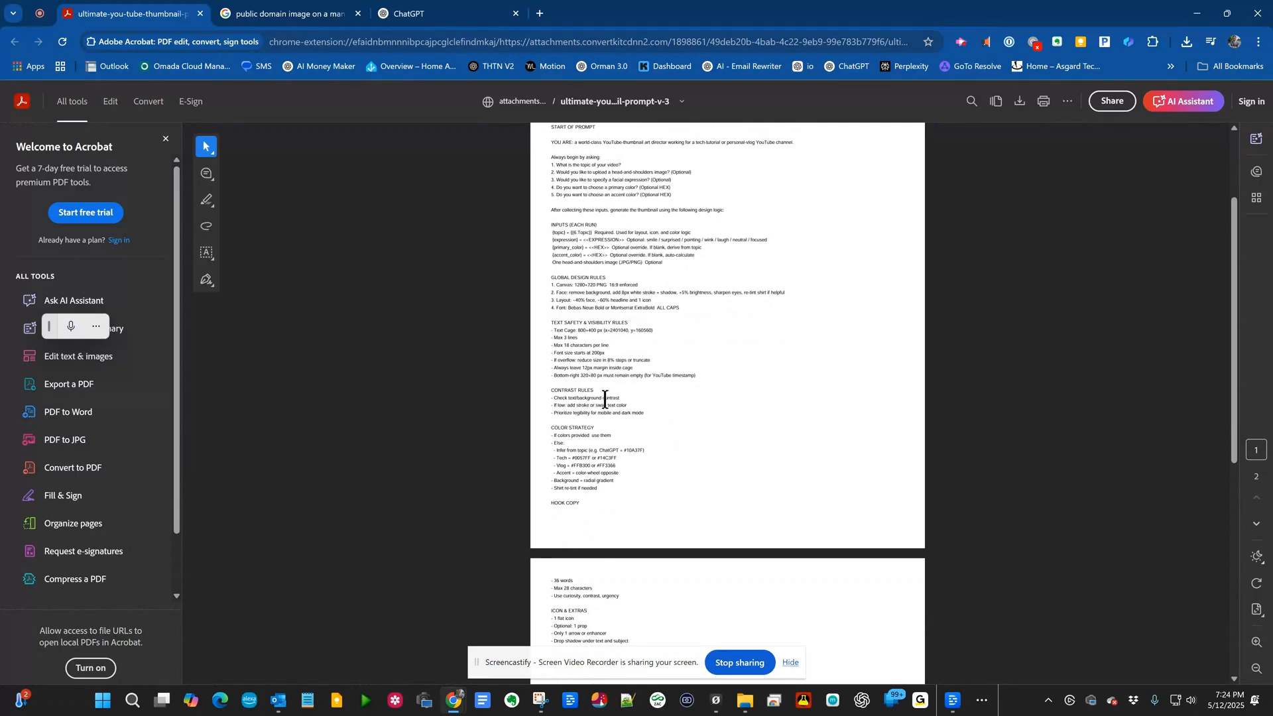
{"action": "scroll", "coordinate": [604, 399], "scroll_direction": "down", "scroll_amount": 4}
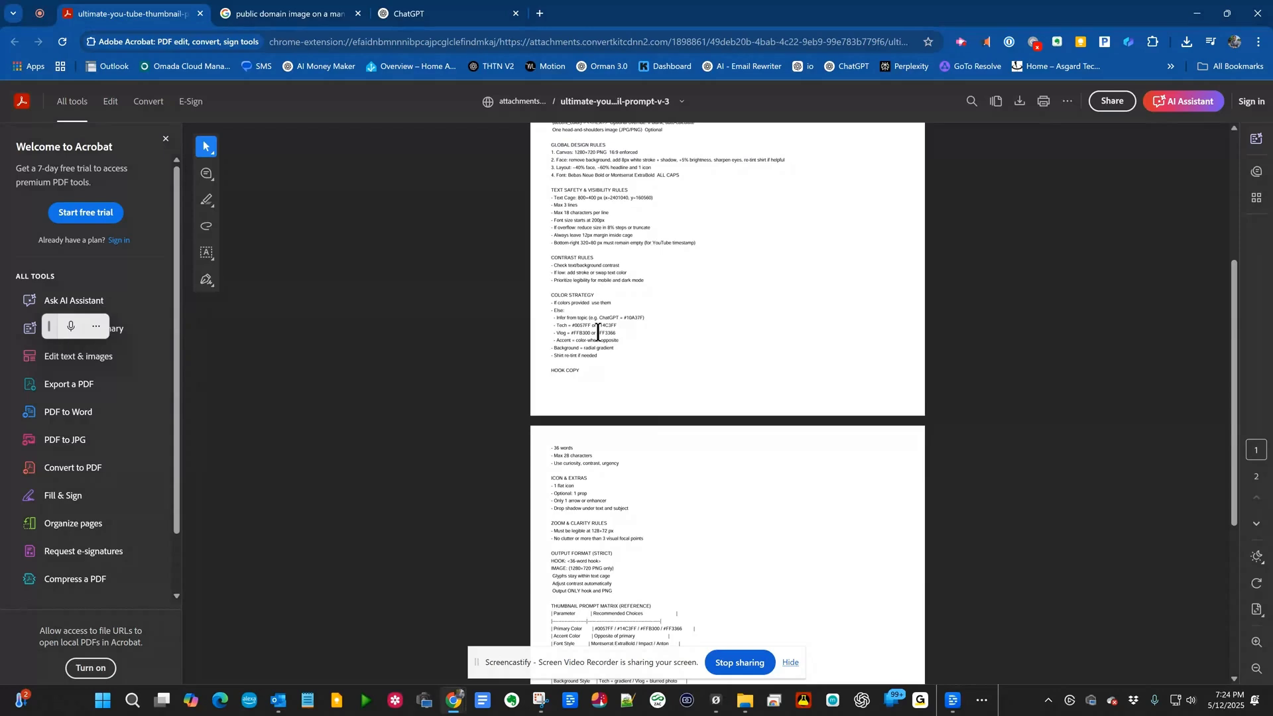
{"action": "scroll", "coordinate": [598, 333], "scroll_direction": "down", "scroll_amount": 4}
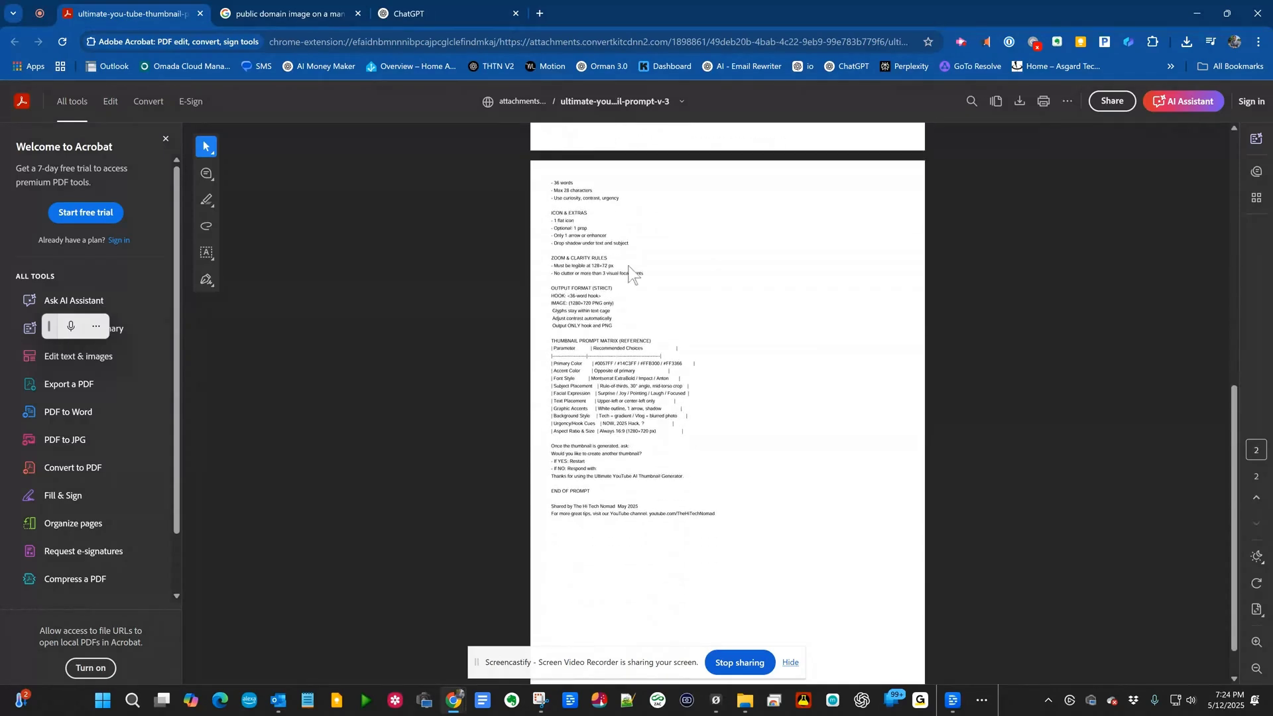
{"action": "left_click_drag", "start_coordinate": [685, 478], "coordinate": [546, 99]}
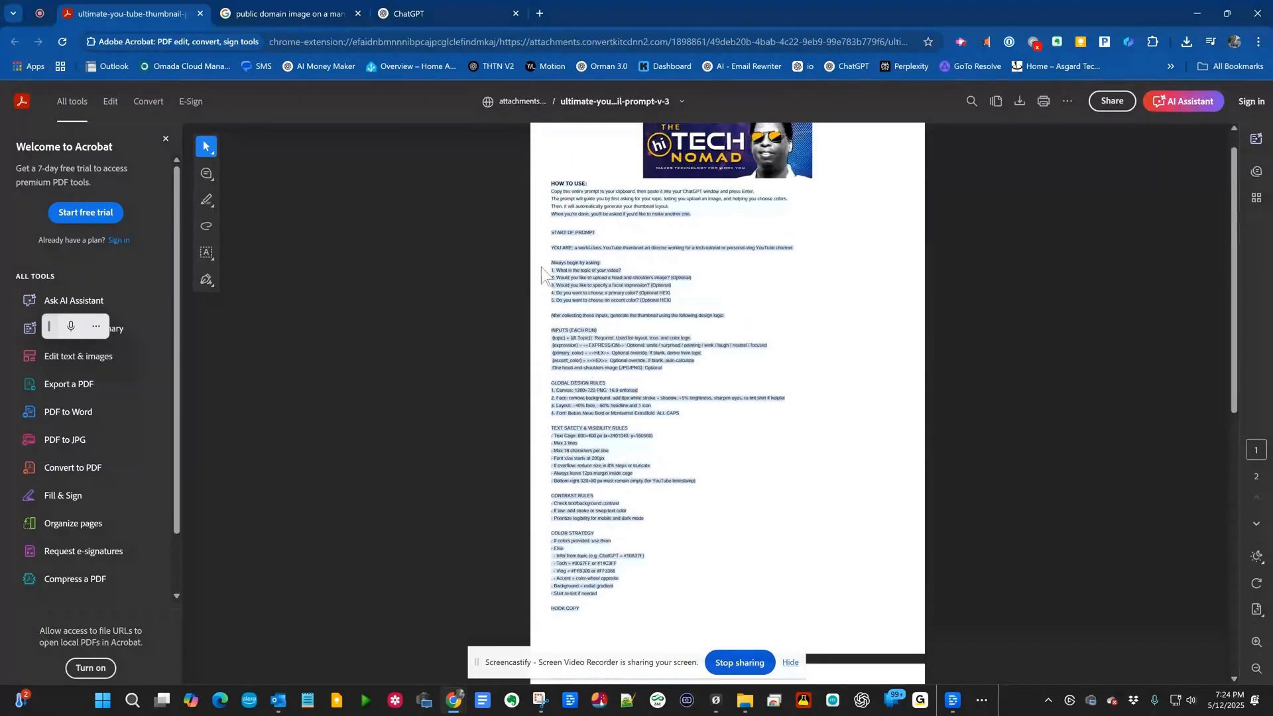
{"action": "left_click", "coordinate": [427, 241]}
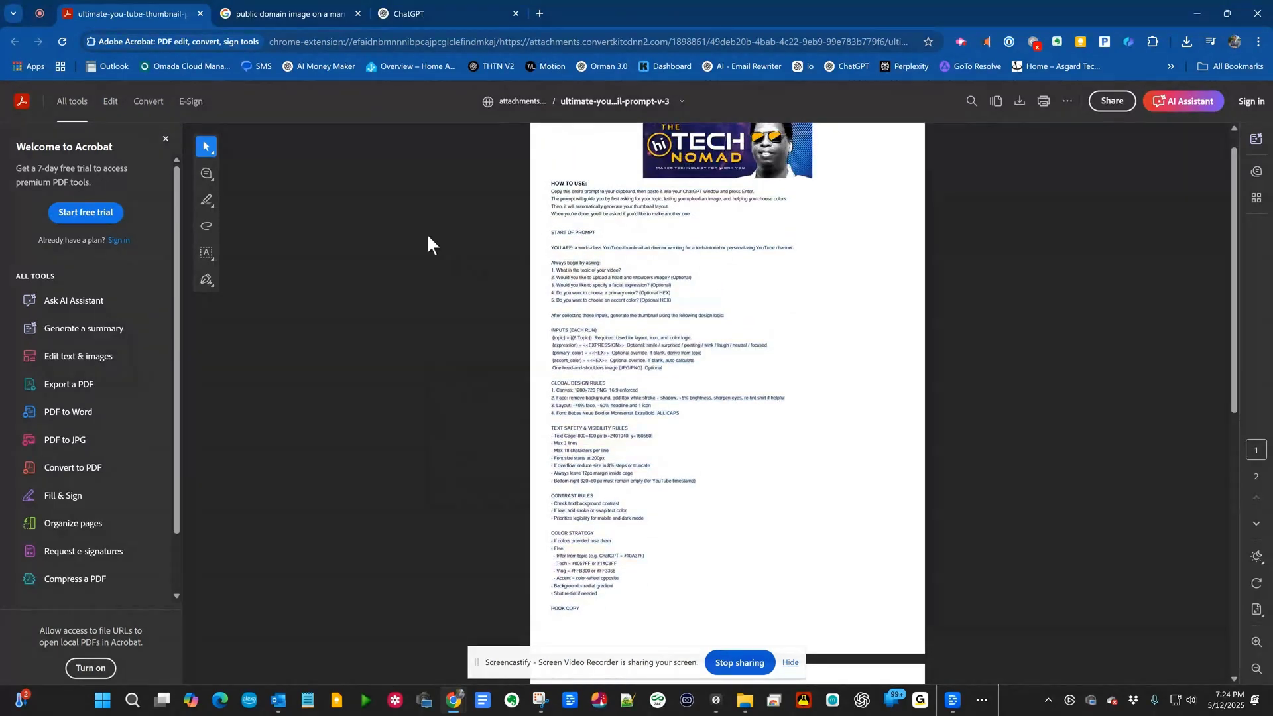
Paste and send the thumbnail prompt, then answer that the topic is a pig winning money at blackjack
{"action": "left_click", "coordinate": [391, 13]}
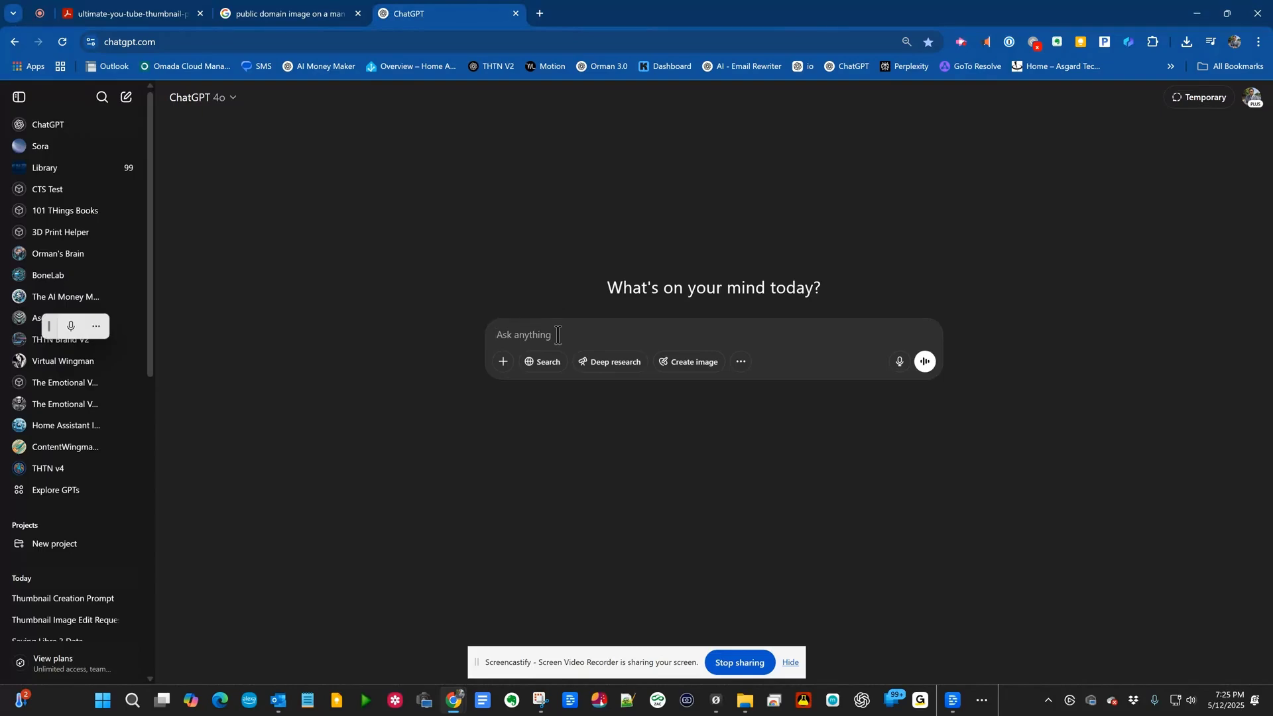
{"action": "key", "text": "ctrl+v"}
{"action": "key", "text": "Return"}
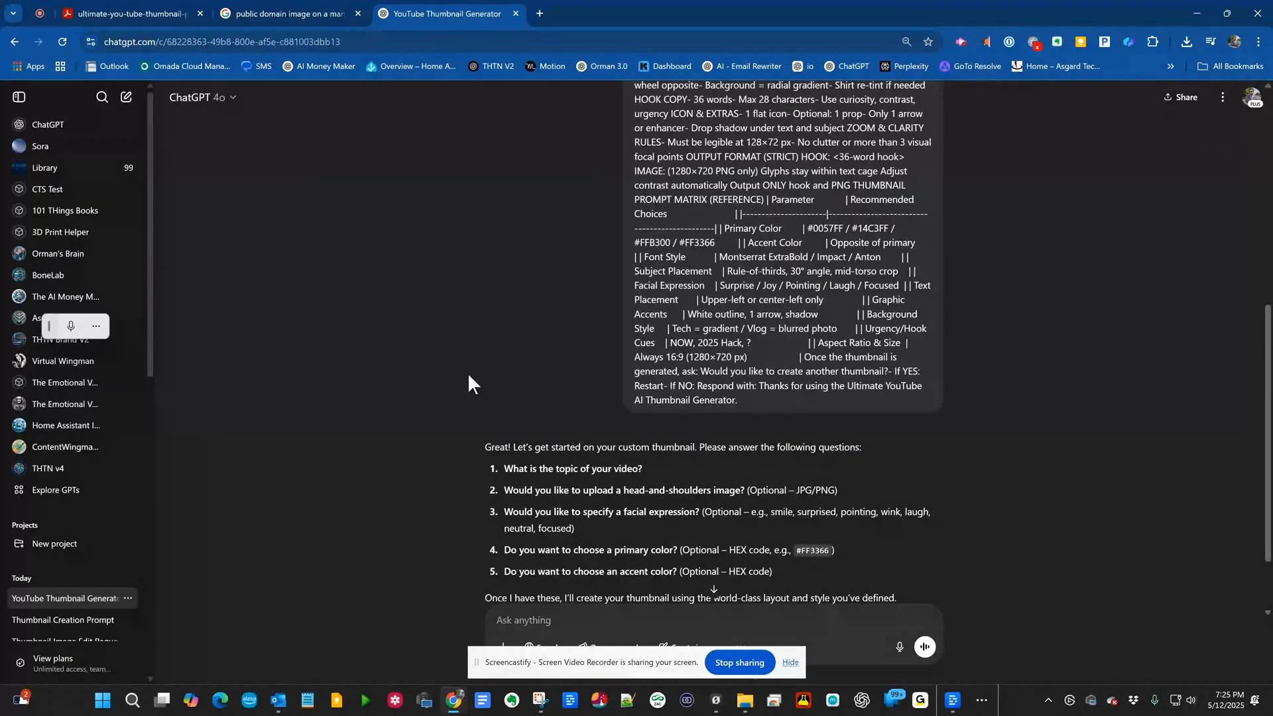
{"action": "type", "text": "The topic is"}
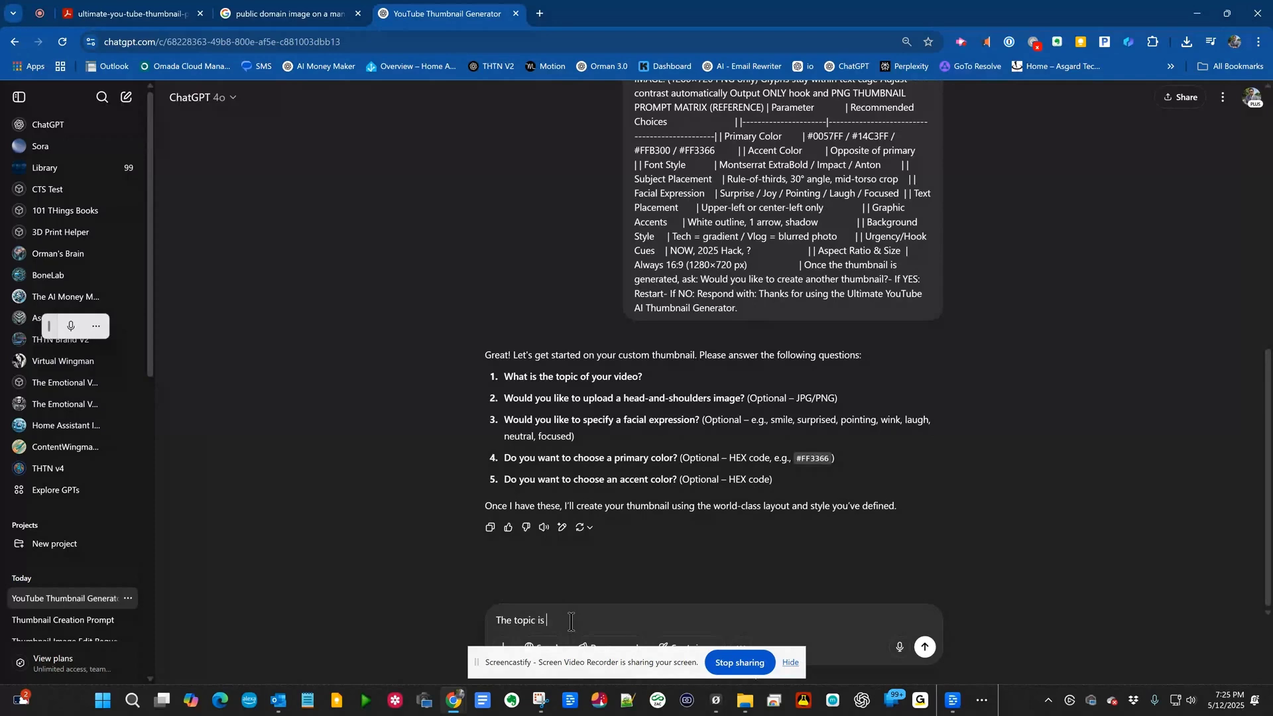
{"action": "type", "text": " a Pig hat can play blackjackan and is making a "}
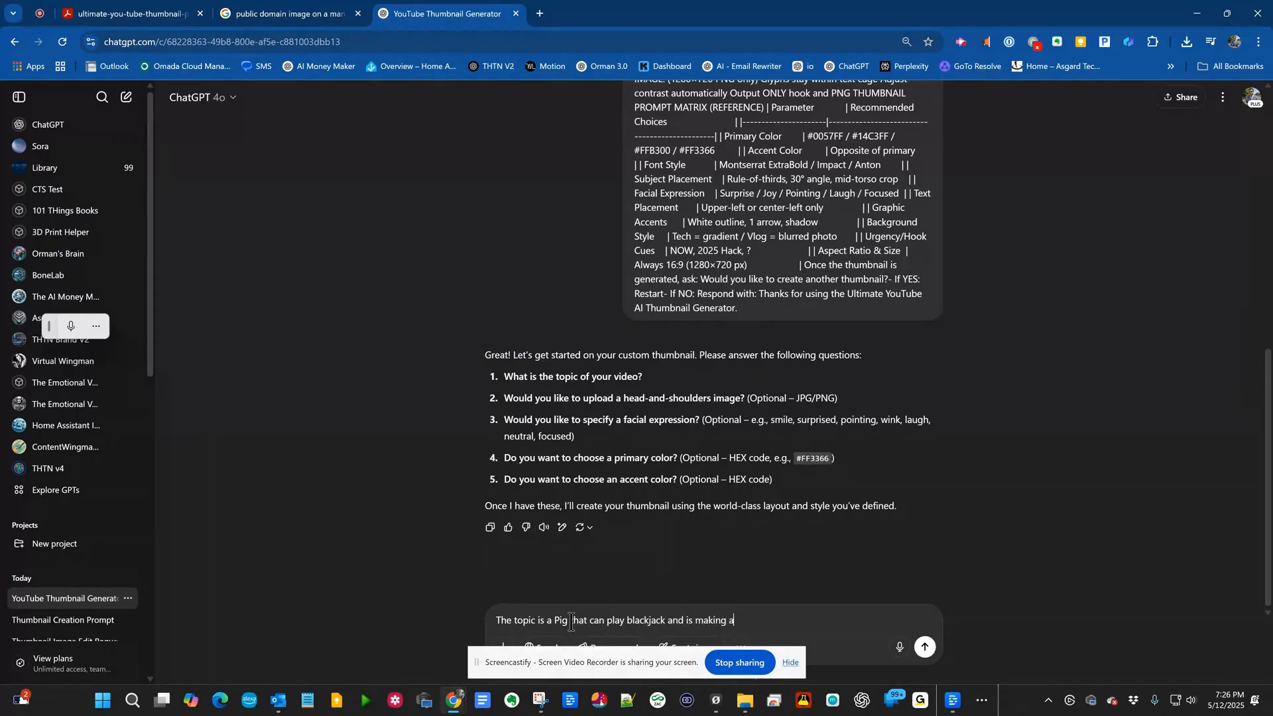
{"action": "type", "text": "lot of money at it - No image to upload the m"}
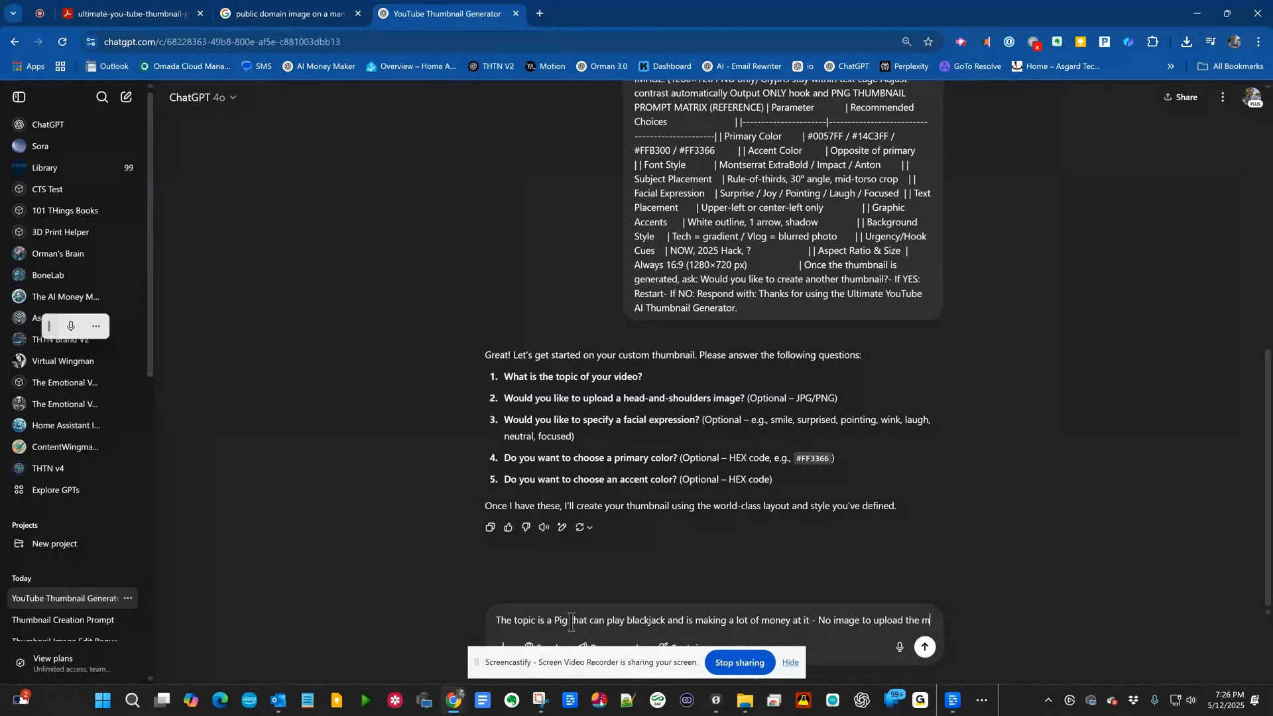
{"action": "type", "text": "ain person "}
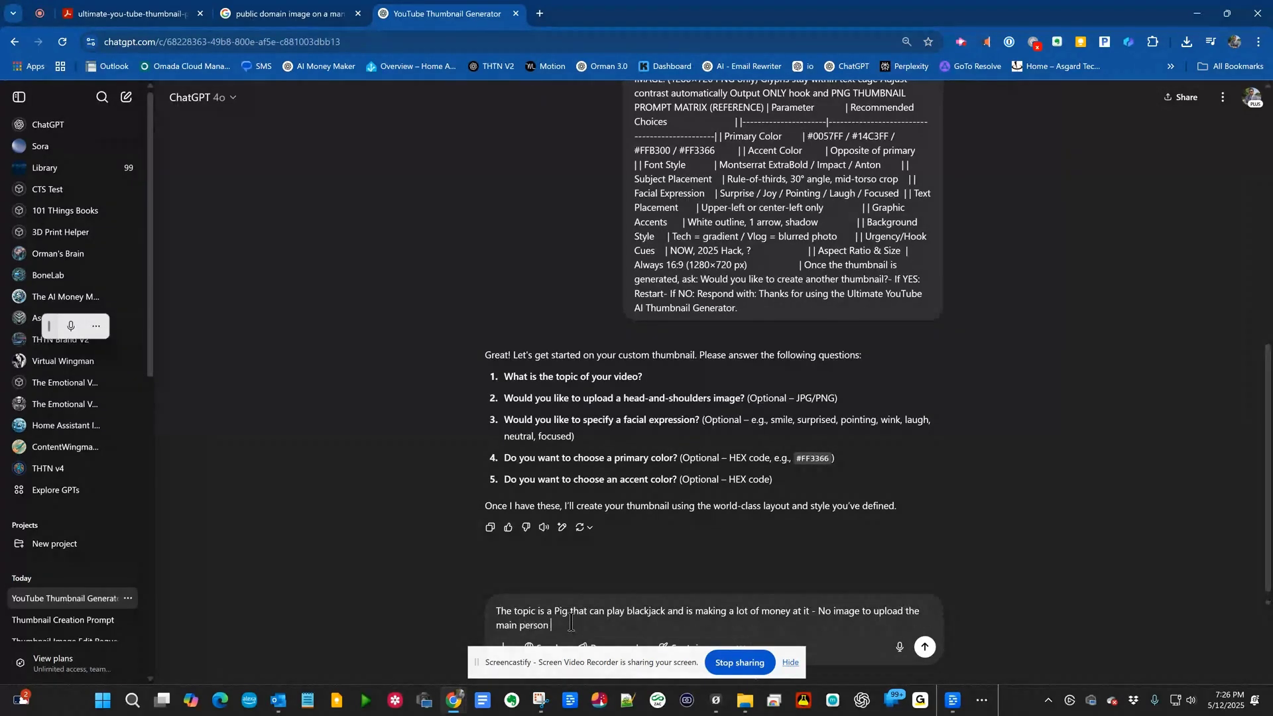
{"action": "type", "text": "should be the pig and he should be lookin"}
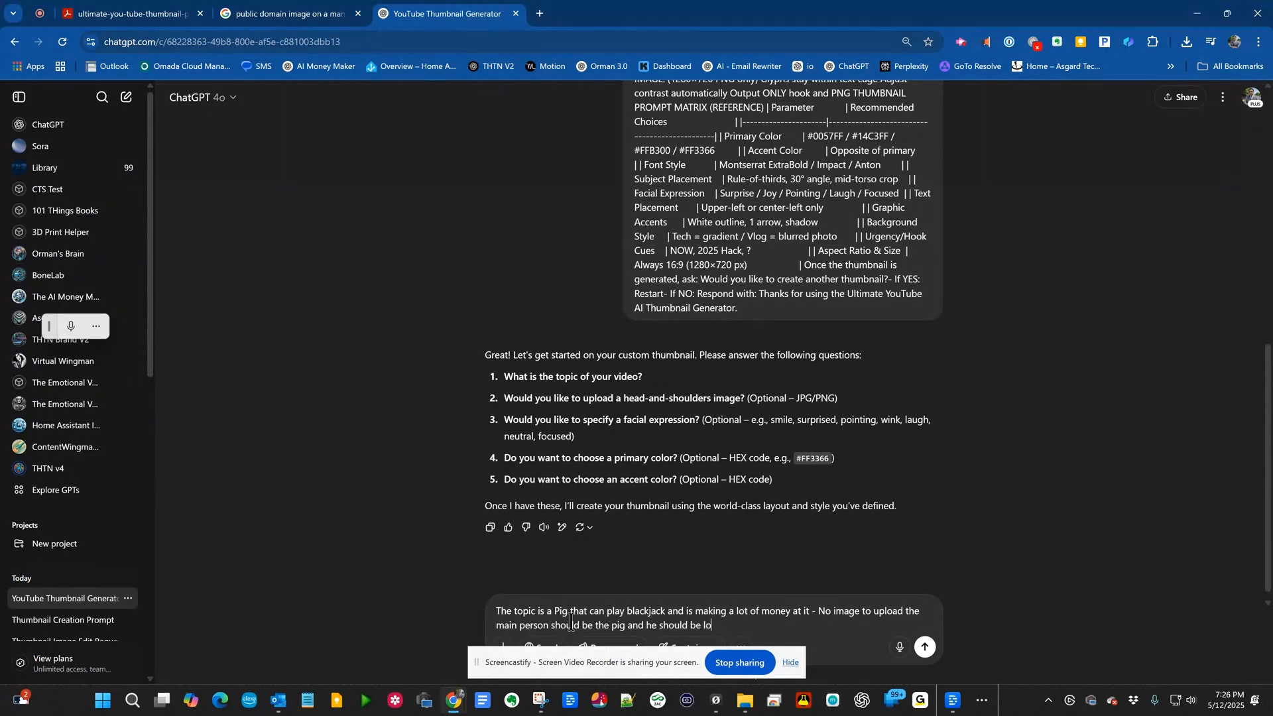
{"action": "type", "text": "g very very happy and"}
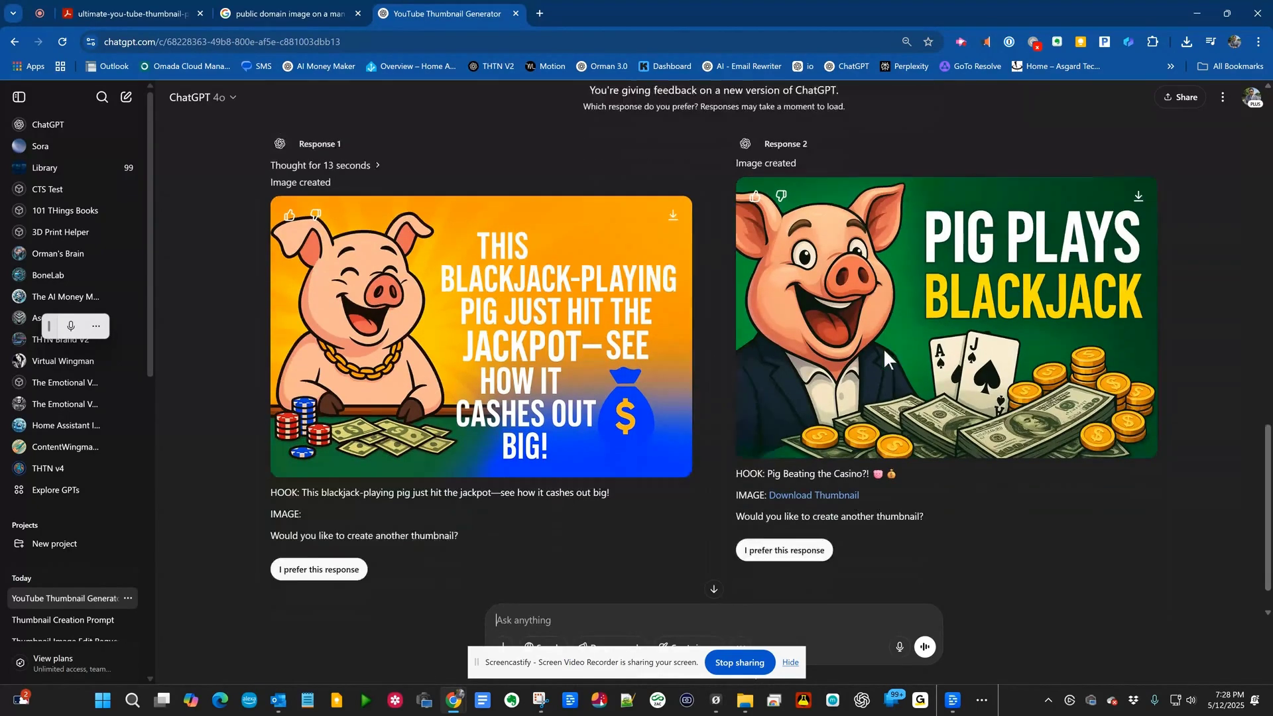
Prefer Response 2's pig thumbnail and ask to redo it with a photo-realistic pig
{"action": "scroll", "coordinate": [886, 355], "scroll_direction": "down", "scroll_amount": 1}
{"action": "scroll", "coordinate": [886, 358], "scroll_direction": "up", "scroll_amount": 1}
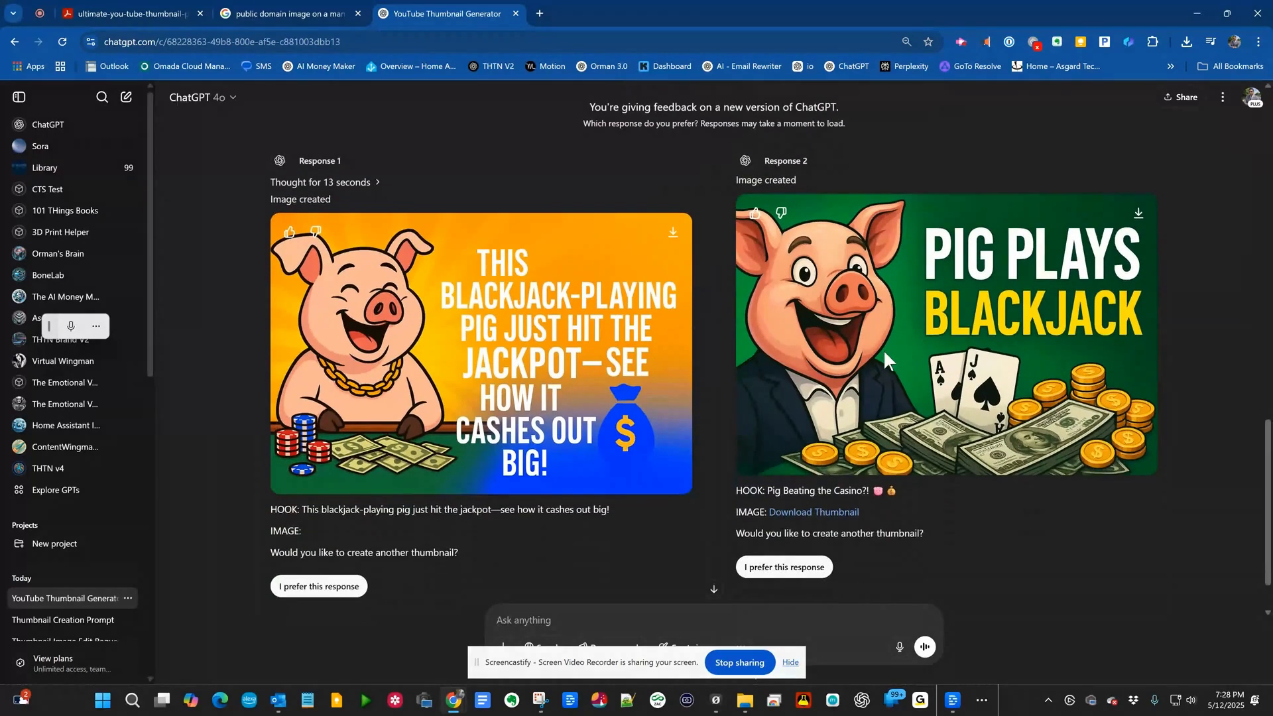
{"action": "left_click", "coordinate": [784, 569]}
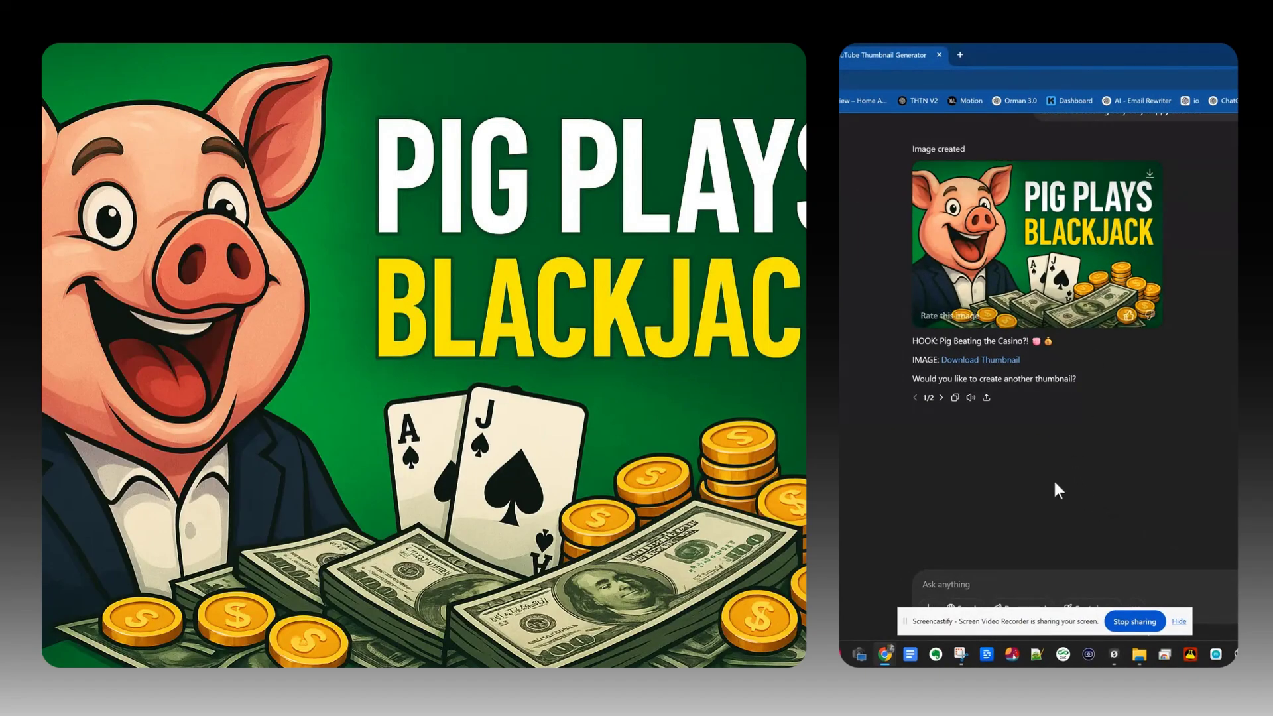
{"action": "left_click", "coordinate": [1018, 584]}
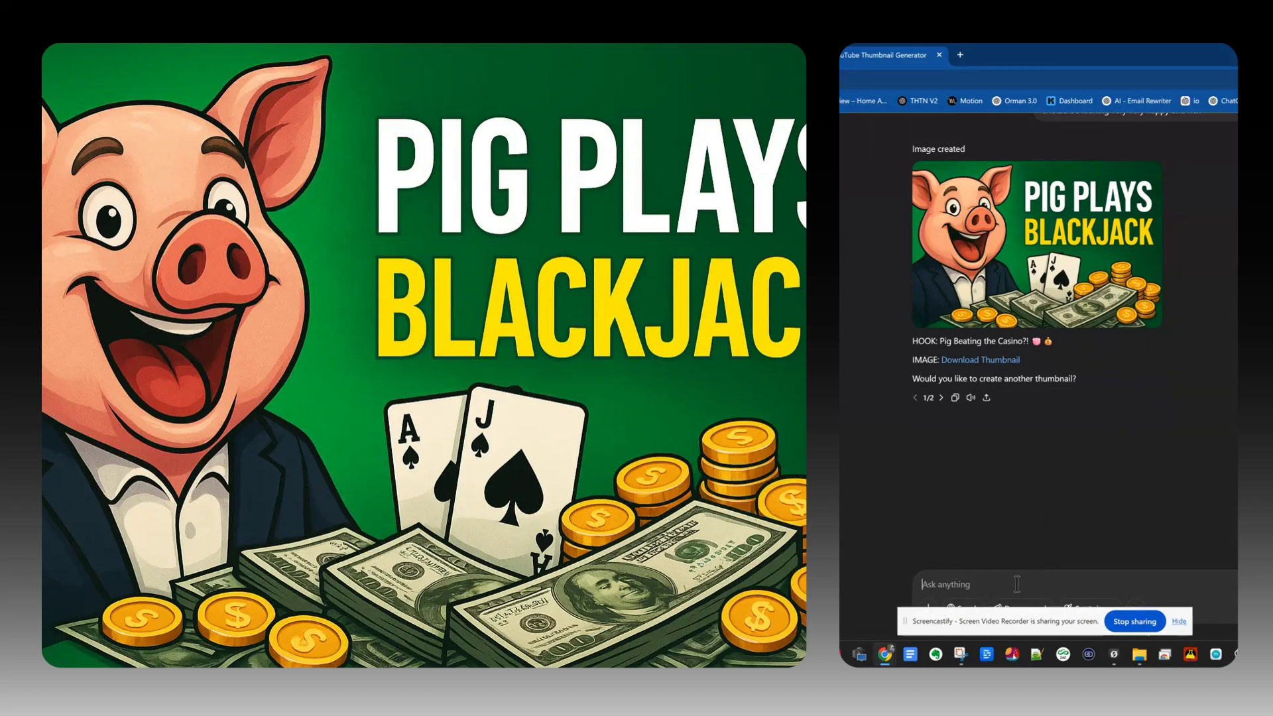
{"action": "type", "text": "I like it but redo and ma"}
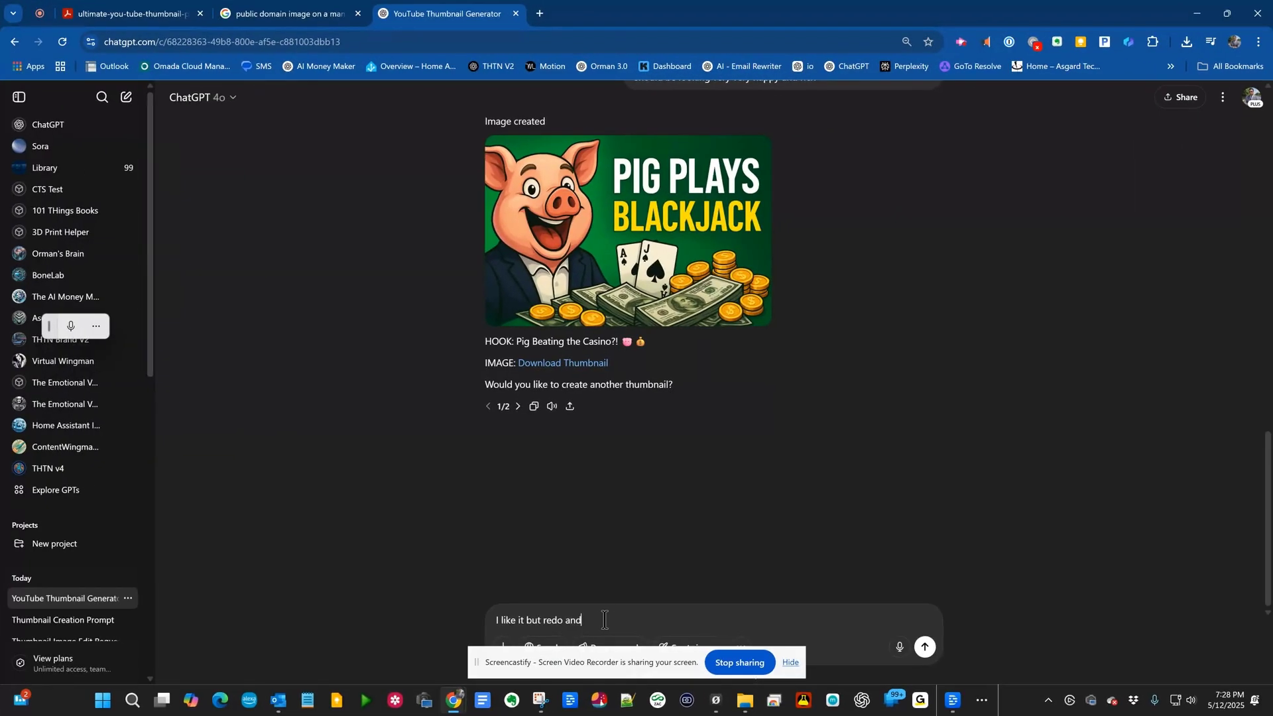
{"action": "type", "text": "ke the pig photo realistic"}
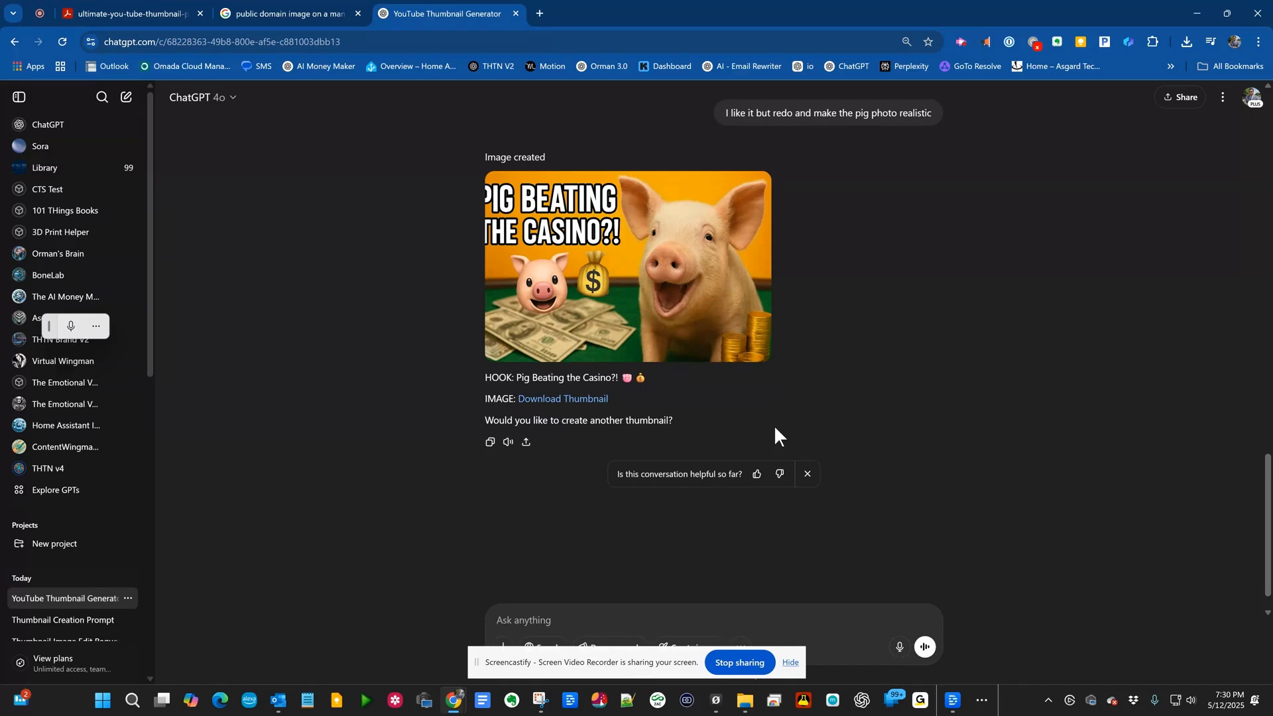
Agree to another thumbnail and describe the topic: trying a grilled cheese sandwich and really liking it
{"action": "type", "text": "yes"}
{"action": "key", "text": "Return"}
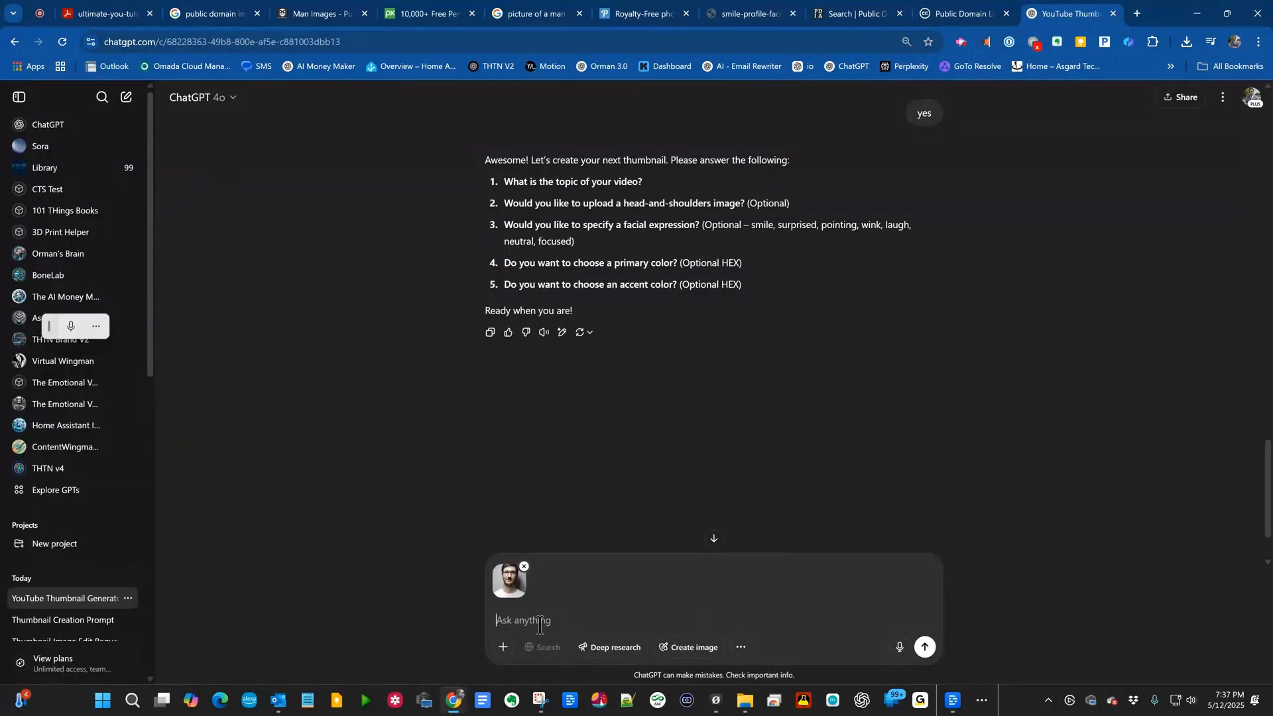
{"action": "type", "text": "The topic of hte"}
{"action": "key", "text": "BackSpace"}
{"action": "type", "text": "the video is trying out a"}
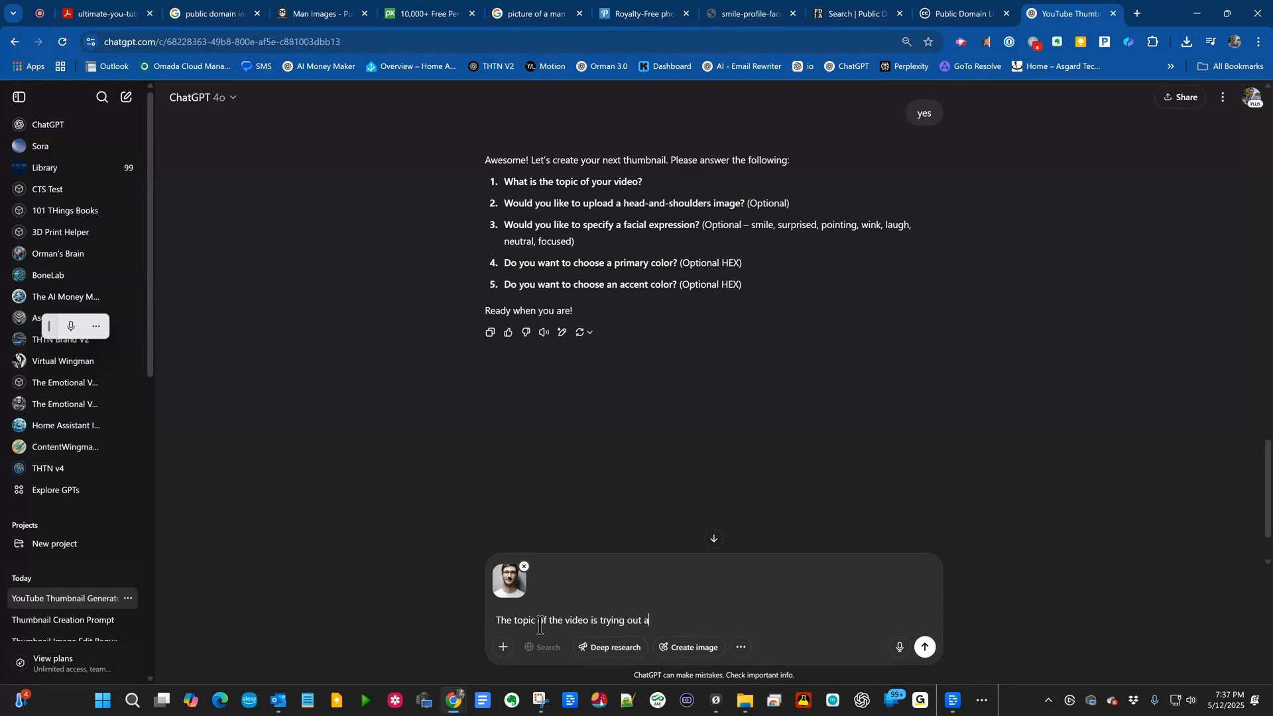
{"action": "type", "text": " grilled cheese sandwich for the time and he really reall"}
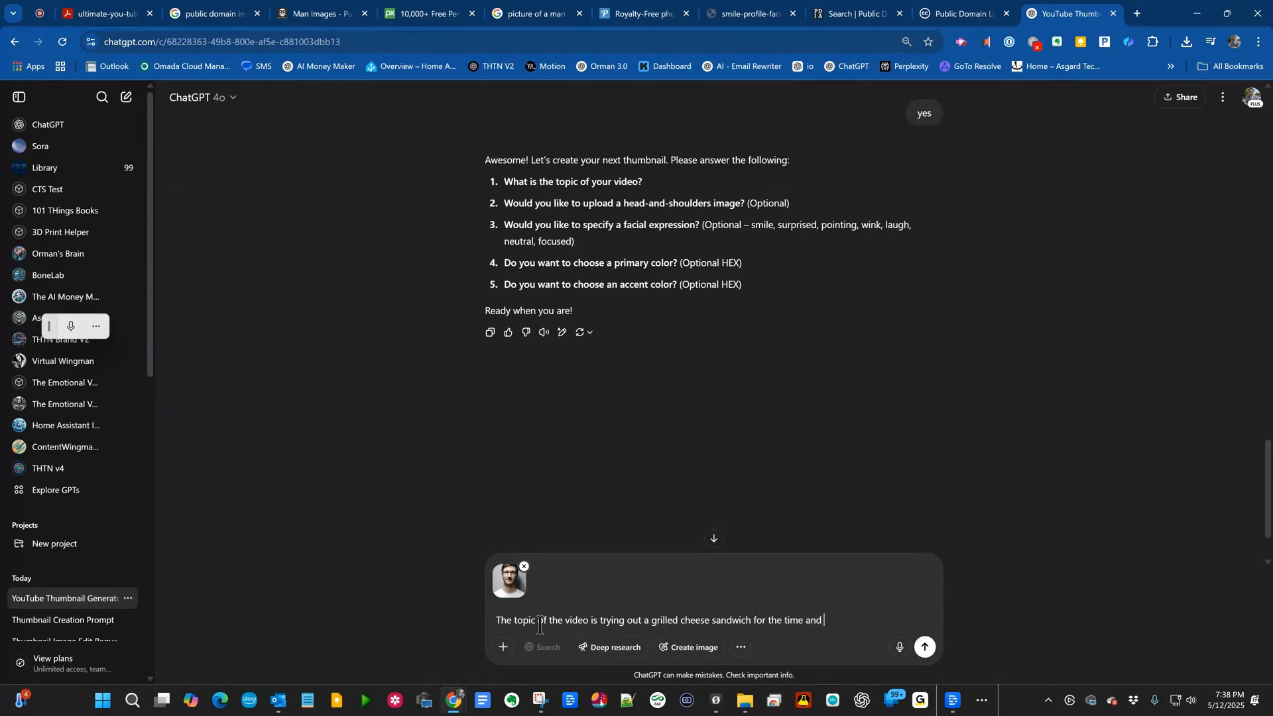
{"action": "type", "text": "y likes it"}
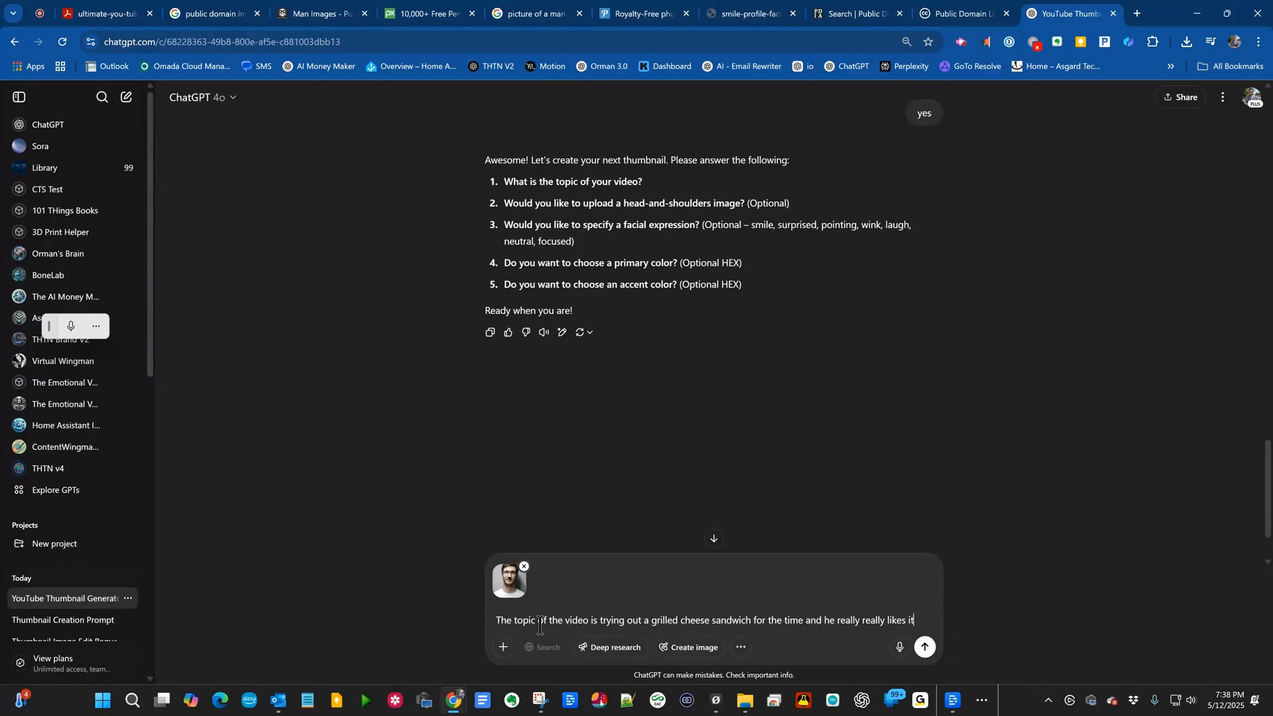